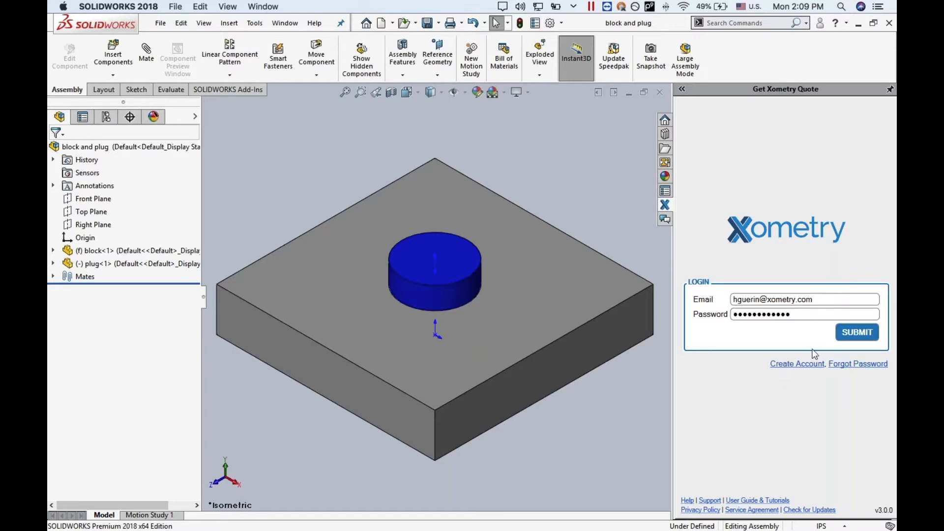
# - Log in to the Xometry quoting add-in and add the block part to a quote
pyautogui.click(838, 332)
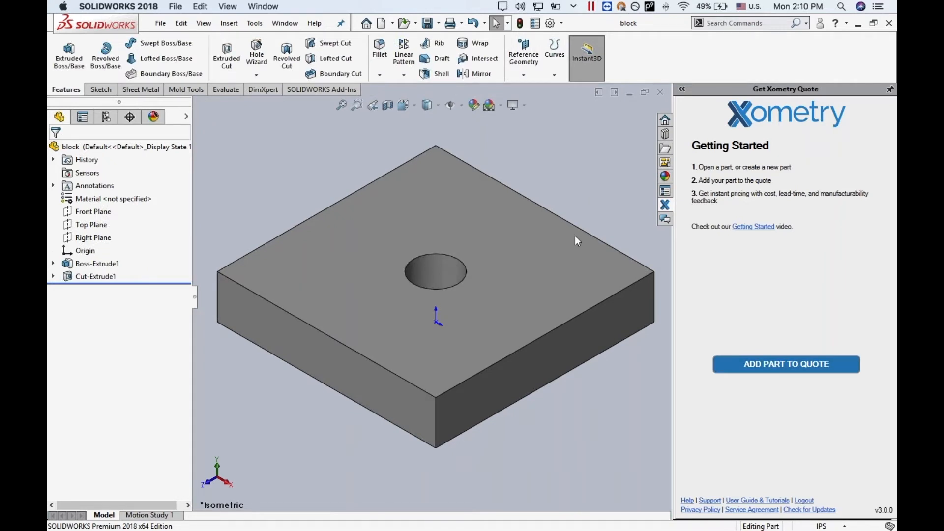
pyautogui.click(791, 368)
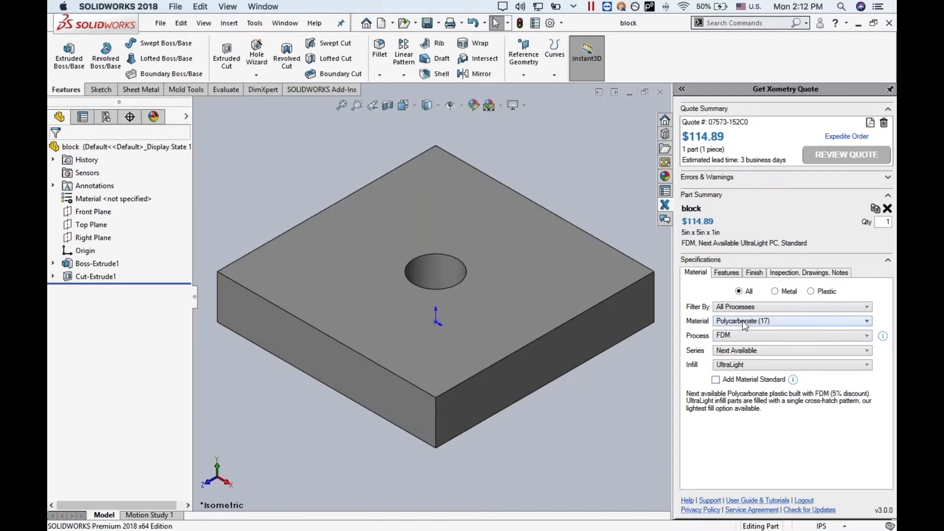
# - Preview the metal and plastic material categories, then filter all of the block's materials by the CNC process
pyautogui.click(775, 292)
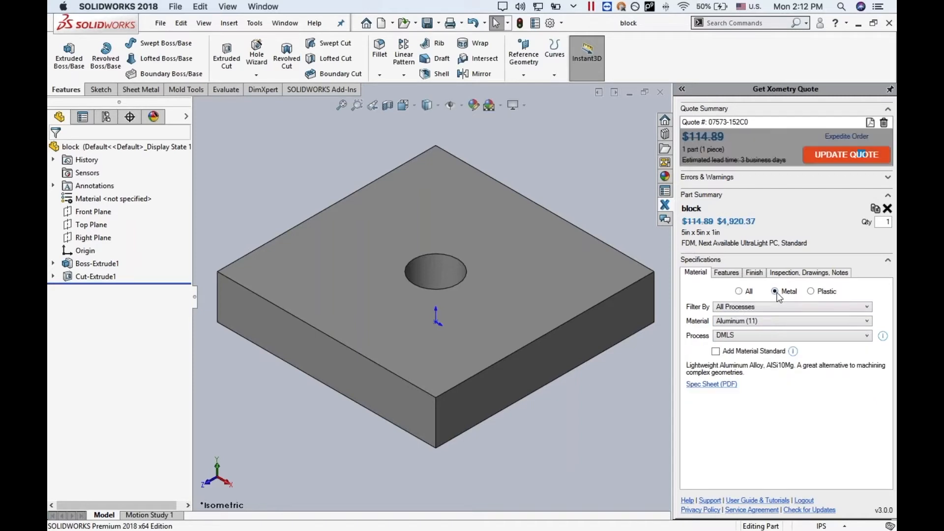
pyautogui.click(811, 292)
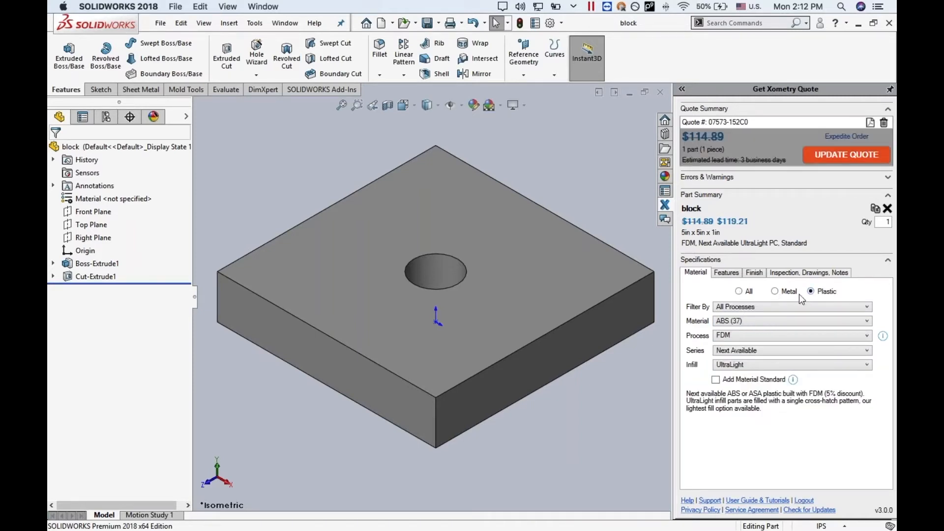
pyautogui.click(743, 307)
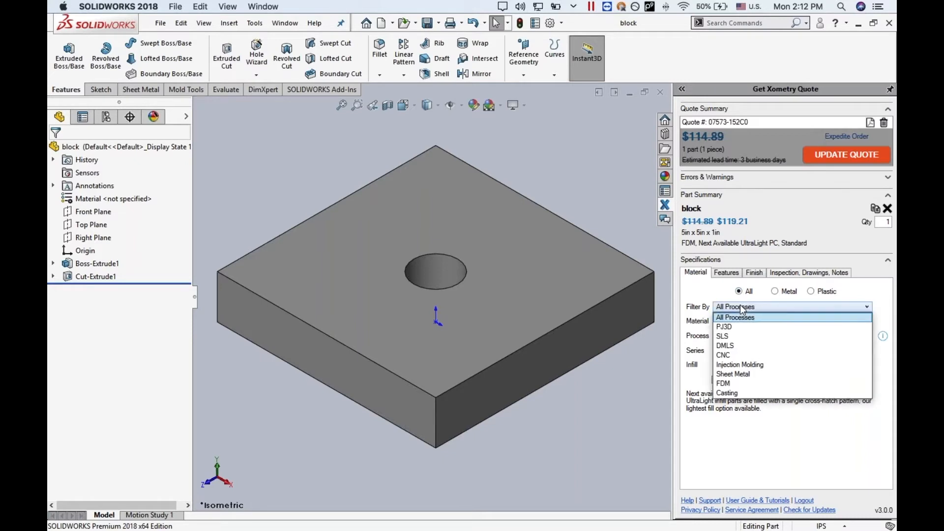
pyautogui.click(734, 356)
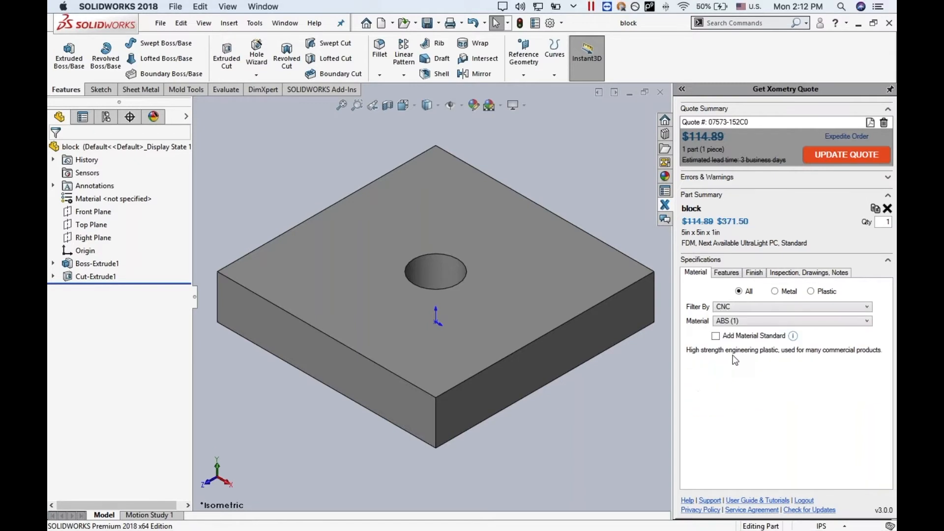
# - Set the block's material to Aluminum, series 6061, and update the quote
pyautogui.click(753, 320)
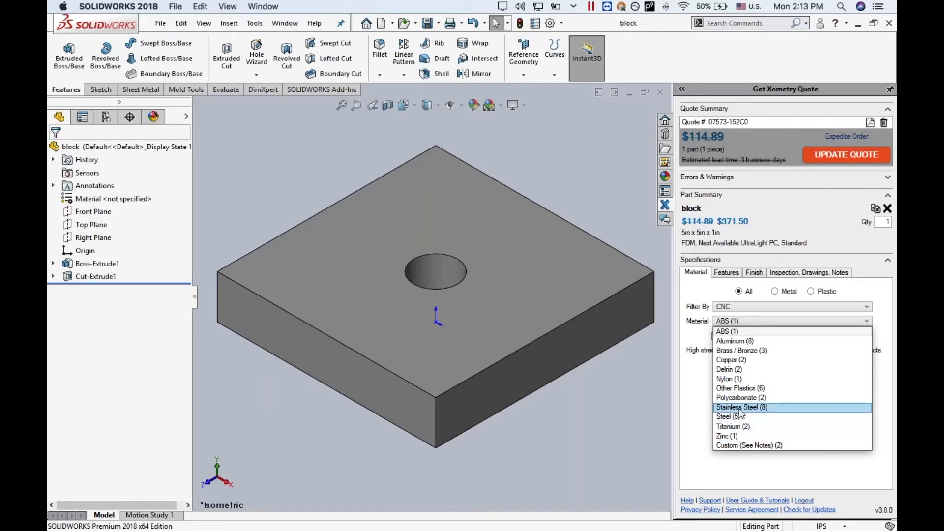
pyautogui.click(728, 341)
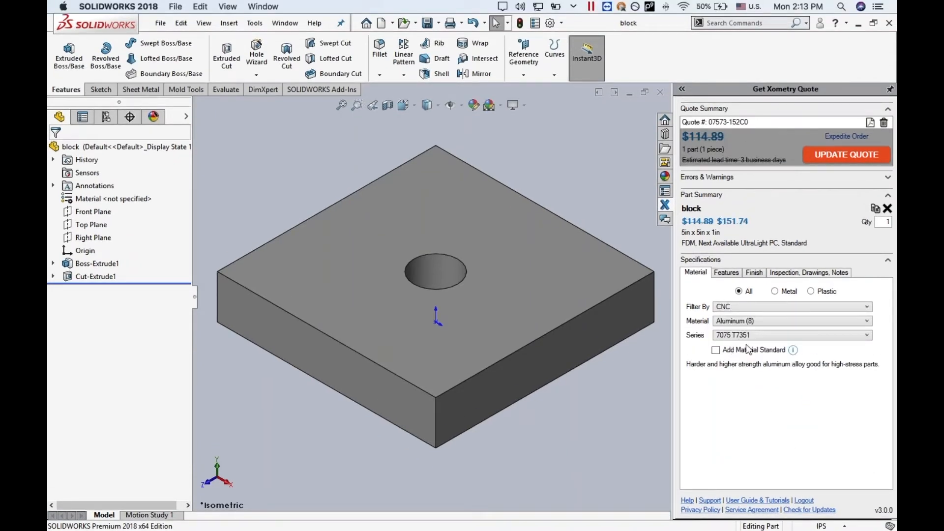
pyautogui.click(750, 338)
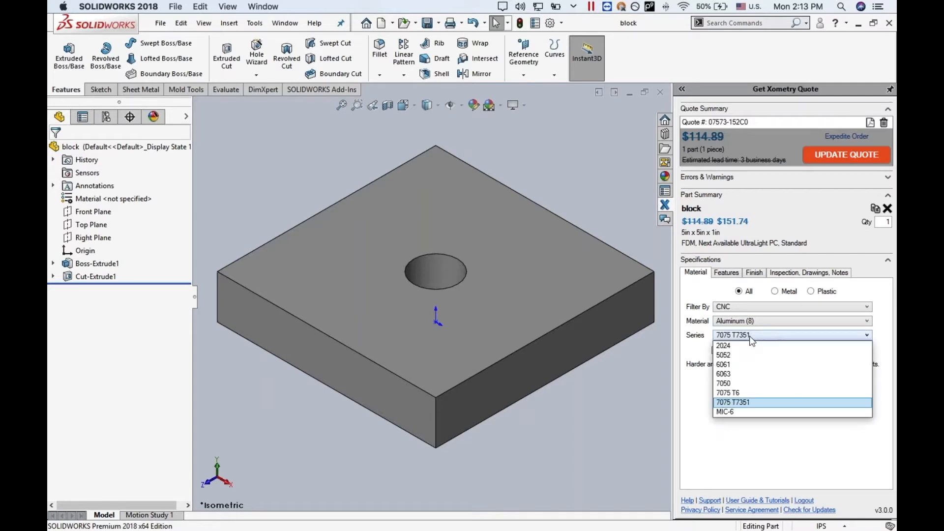
pyautogui.click(745, 364)
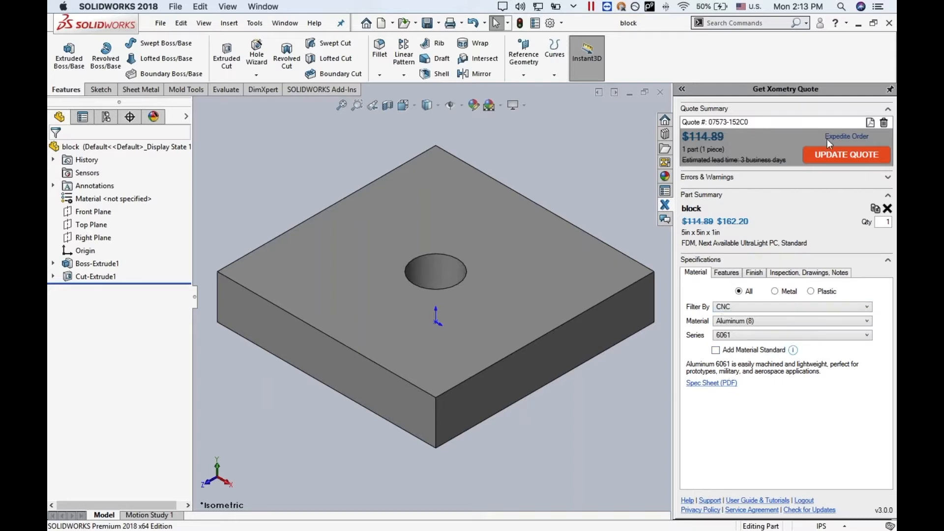
pyautogui.click(833, 155)
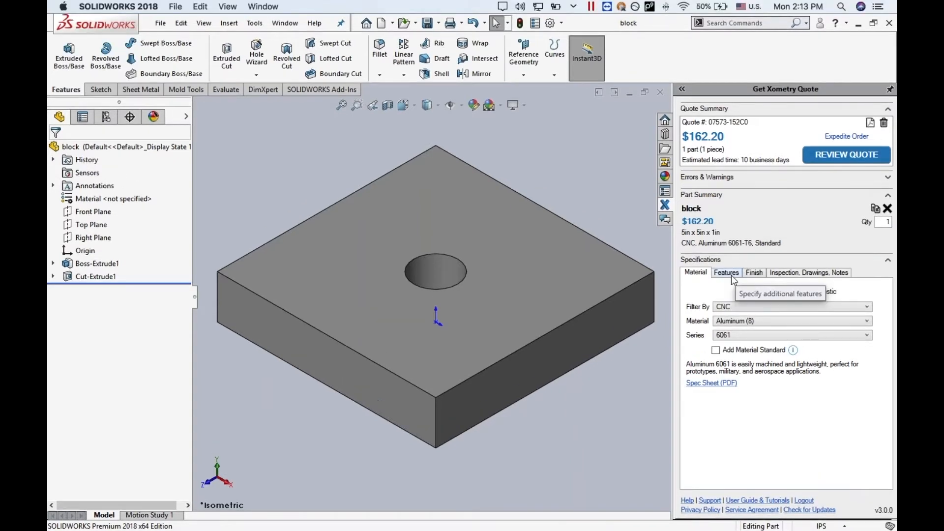
# - Review the block's feature options, set its finish to Red Anodize, and update the quote
pyautogui.click(730, 276)
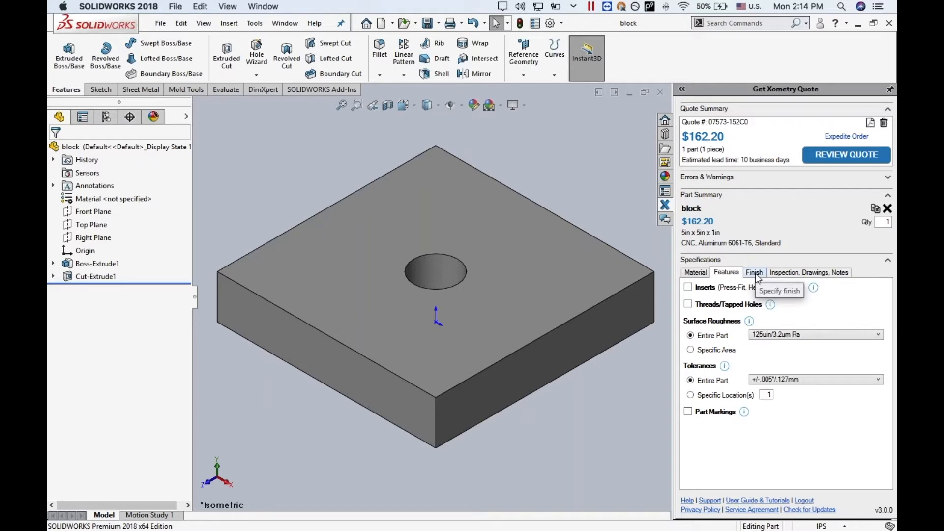
pyautogui.click(755, 274)
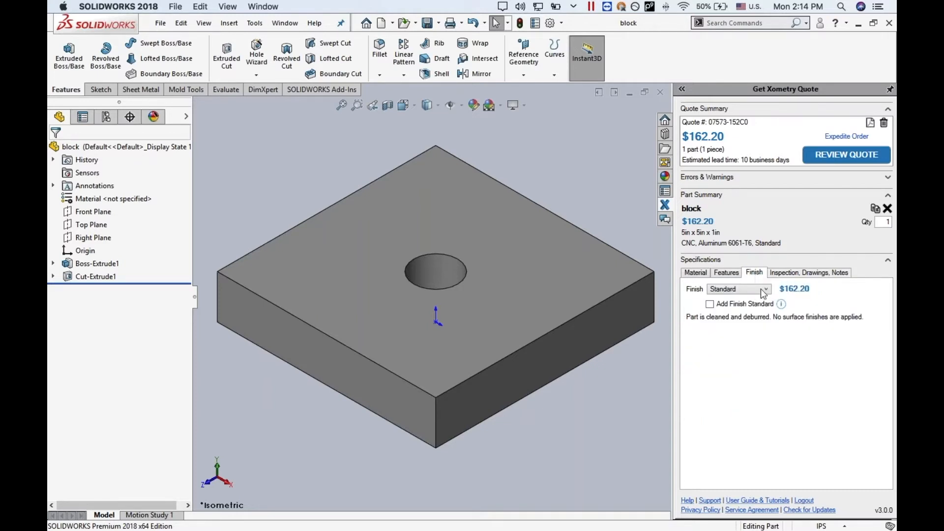
pyautogui.click(761, 292)
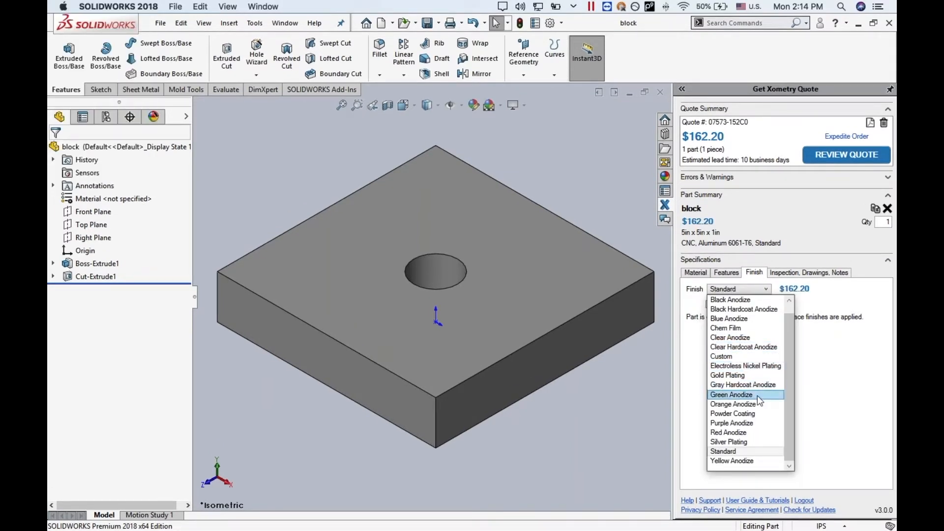
pyautogui.click(731, 432)
pyautogui.click(846, 156)
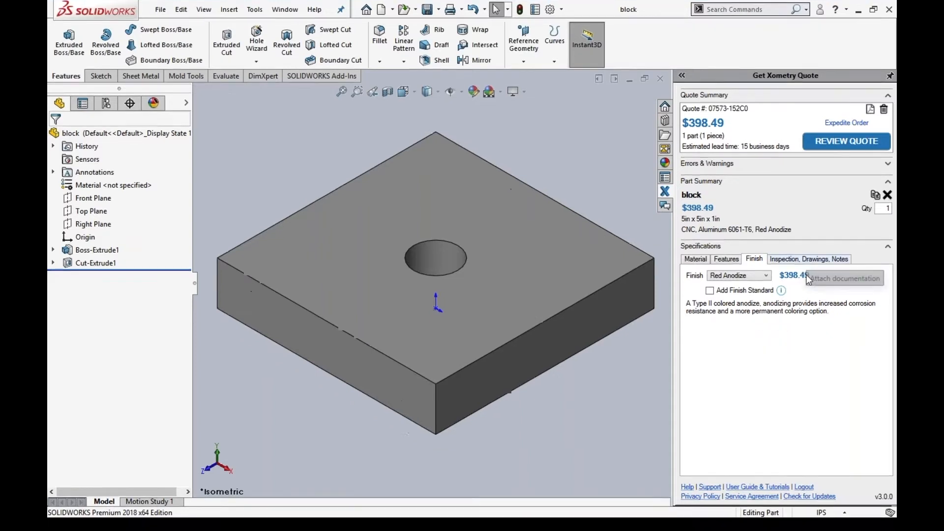
# - Review the block's inspection requirements and attach the Simple_Bracket_A PDF drawing
pyautogui.click(806, 273)
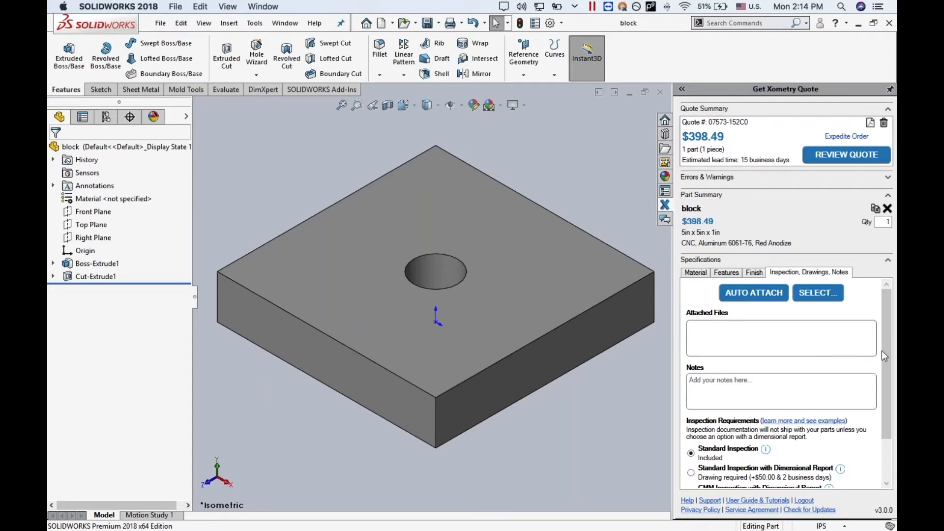
pyautogui.moveTo(888, 351); pyautogui.dragTo(878, 414)
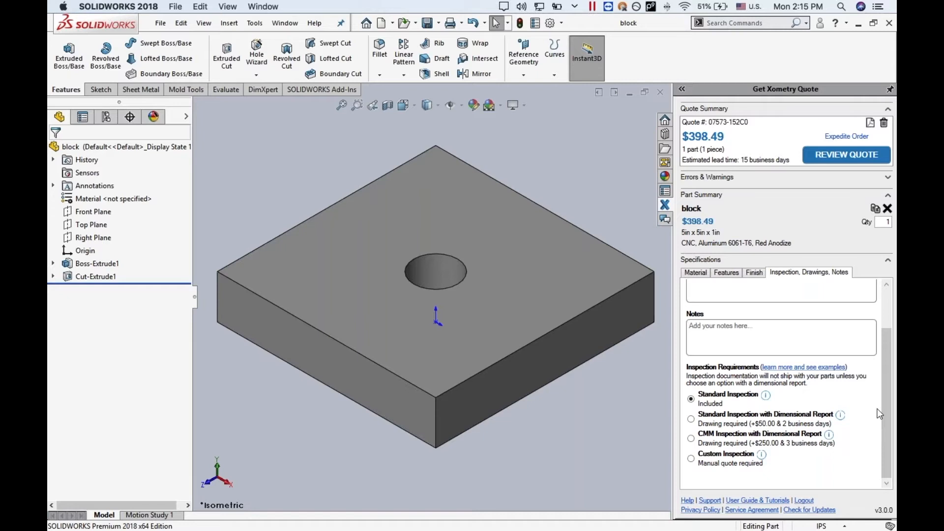
pyautogui.scroll(2, 880, 414)
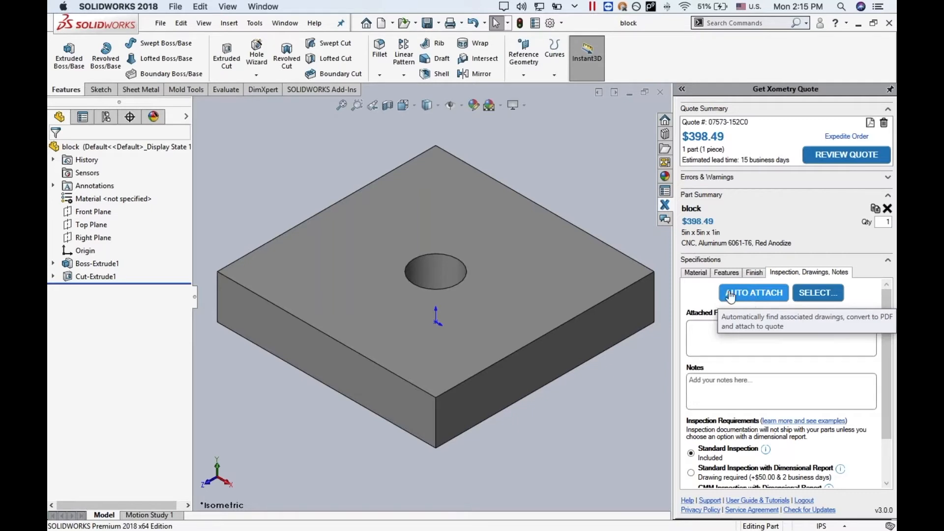
pyautogui.click(816, 294)
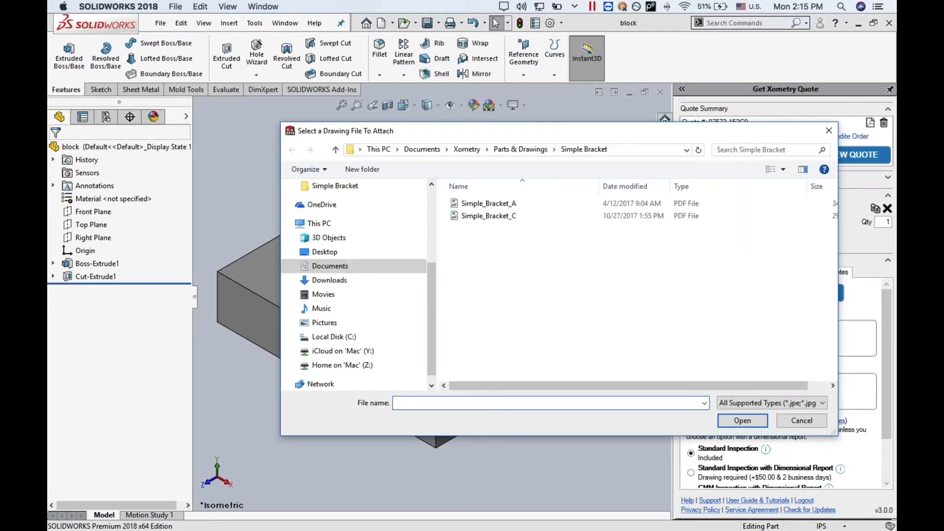
pyautogui.click(526, 206)
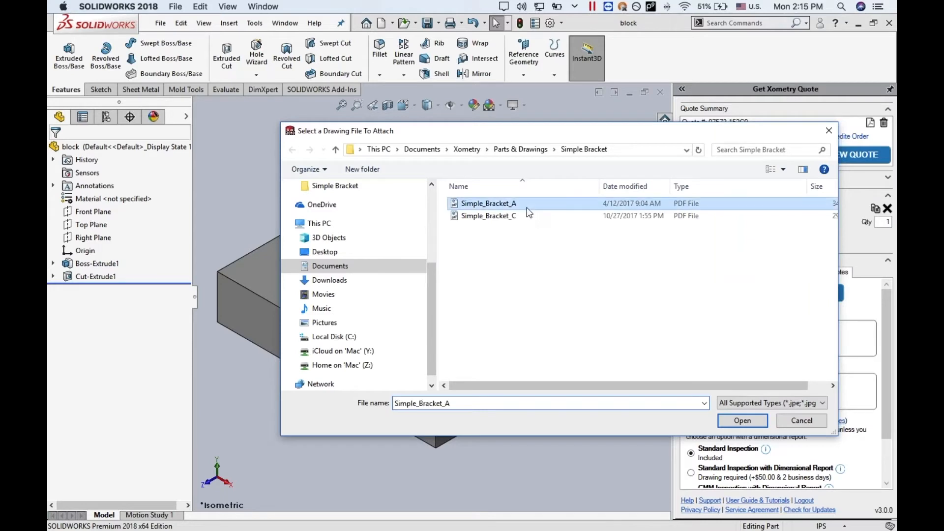
pyautogui.click(742, 421)
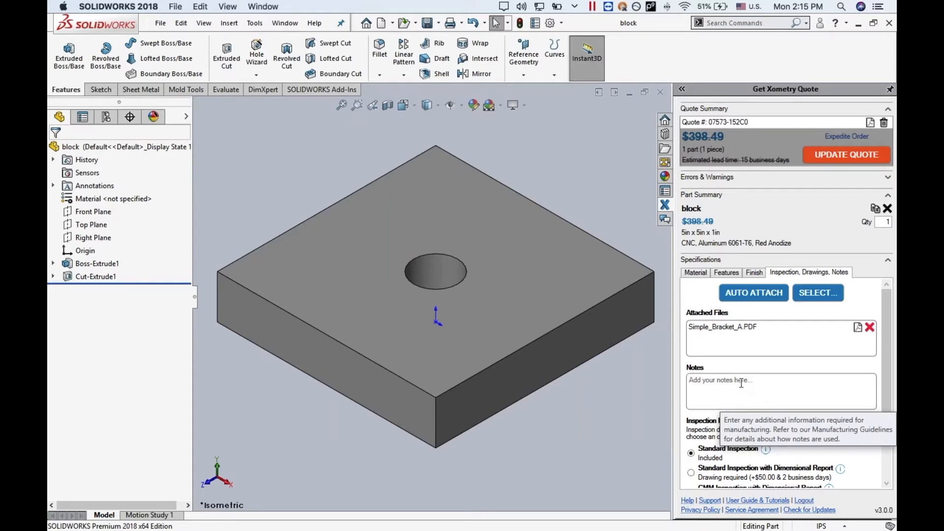
# - Add the note "Please bubble wrap before shipping." to the block and update the quote
pyautogui.click(741, 383)
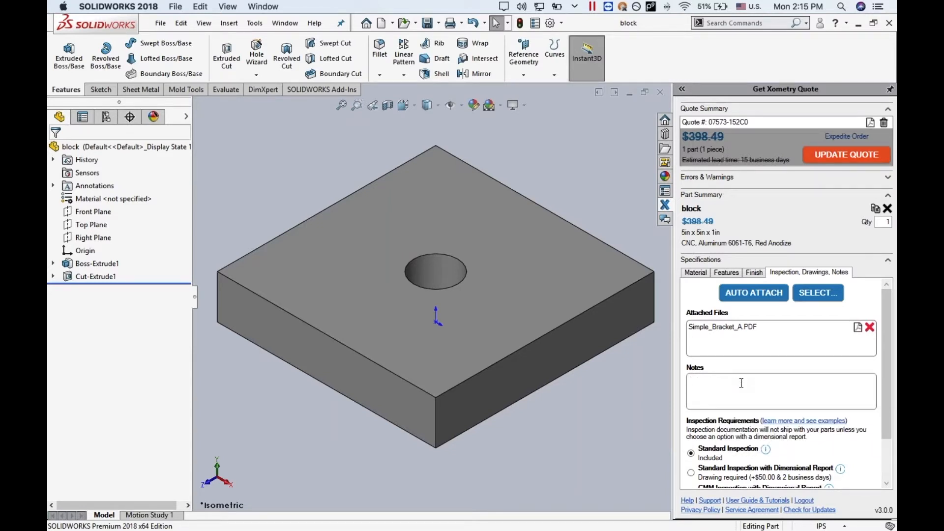
pyautogui.write('Please bubble wirap before shipping.')
pyautogui.click(841, 156)
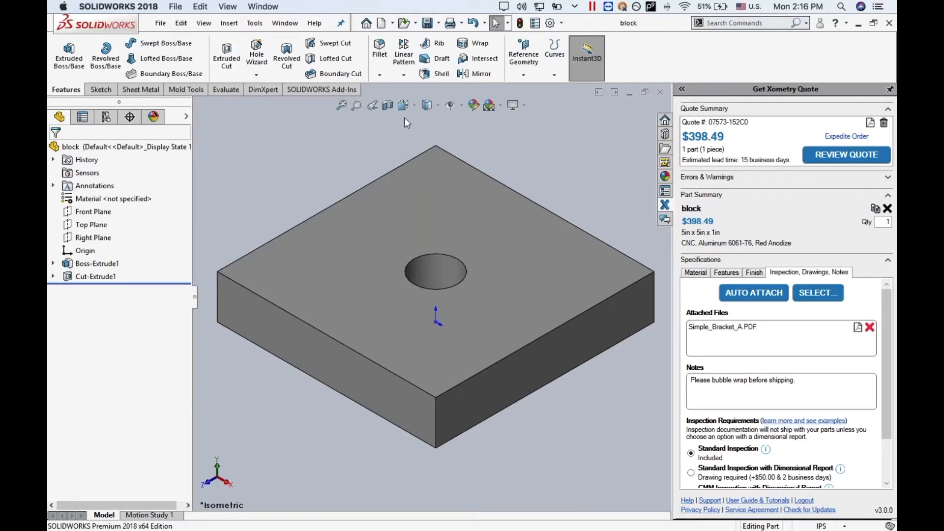
# - Open the plug part from the Simple Bracket folder and add it to the quote
pyautogui.click(160, 25)
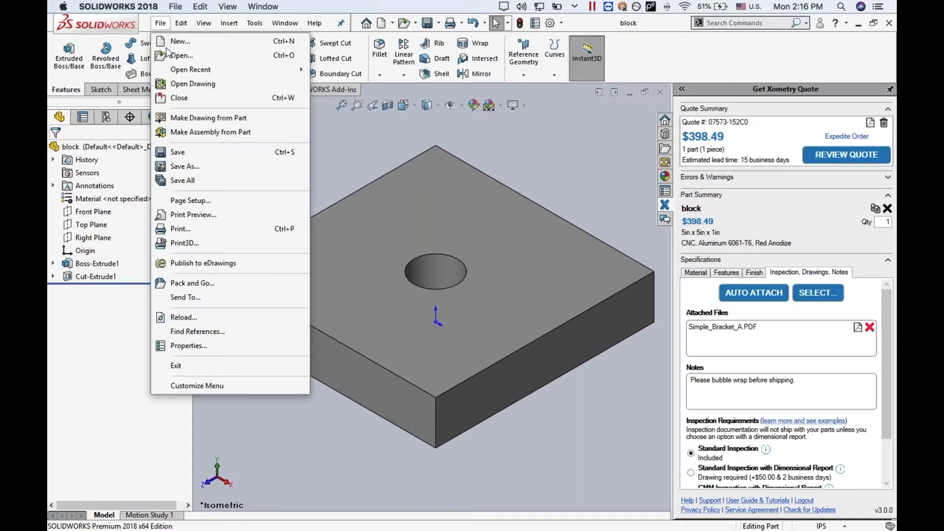
pyautogui.click(184, 60)
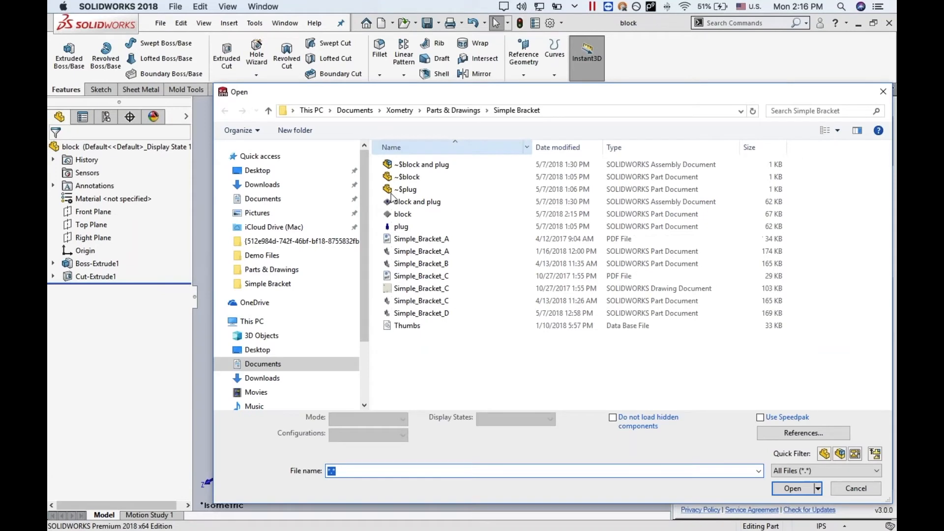
pyautogui.click(402, 227)
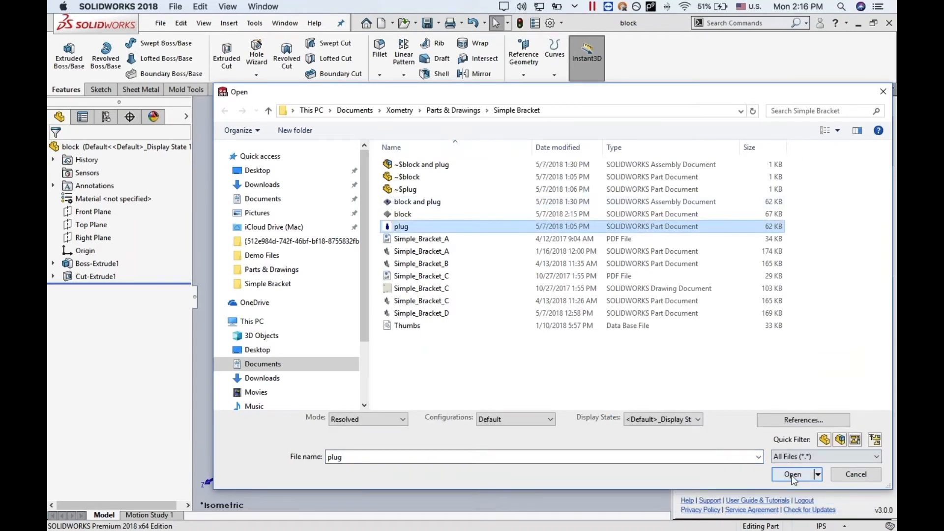
pyautogui.click(792, 474)
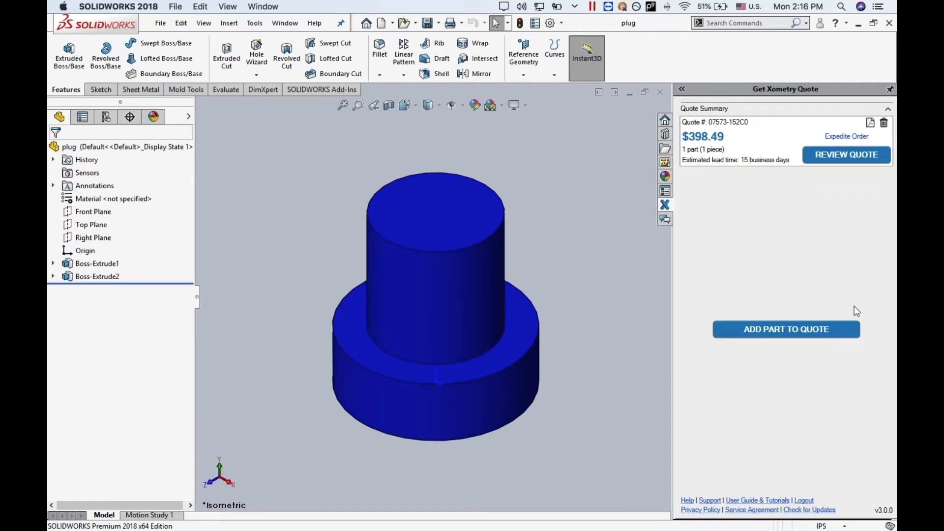
pyautogui.click(786, 330)
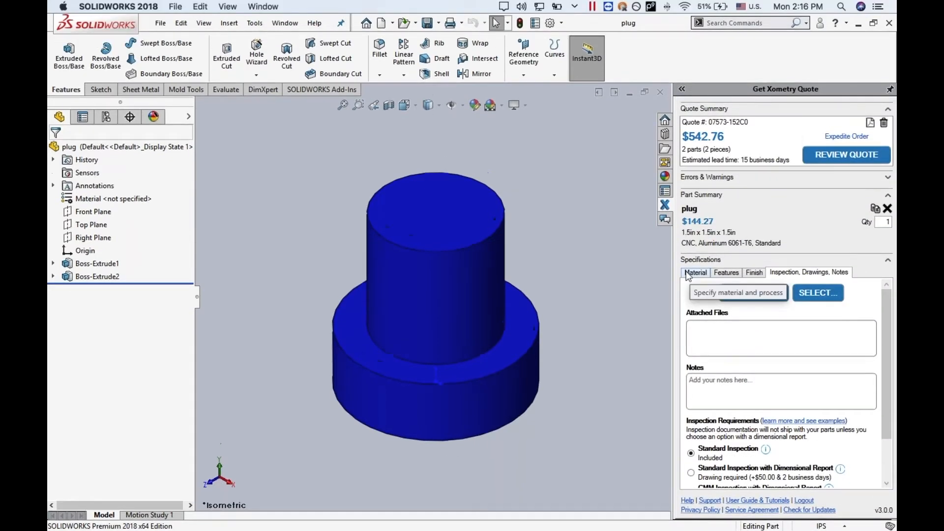
# - Review the plug's material and feature specifications, then bring up the DimXpert dimensioning tools
pyautogui.click(687, 274)
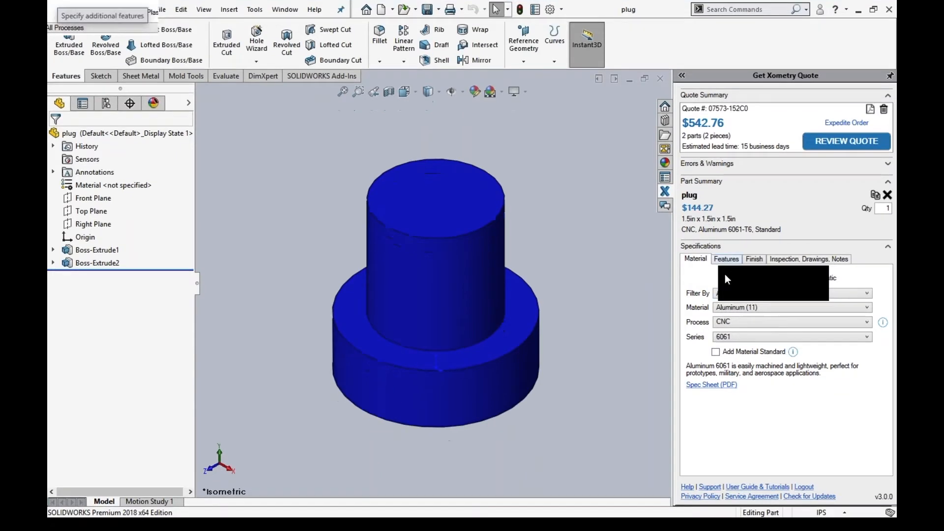
pyautogui.click(726, 261)
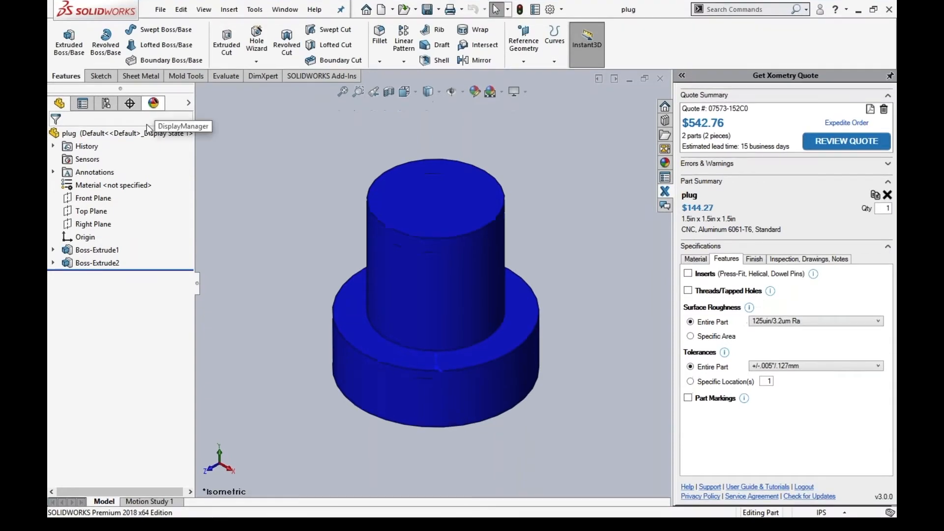
pyautogui.click(264, 92)
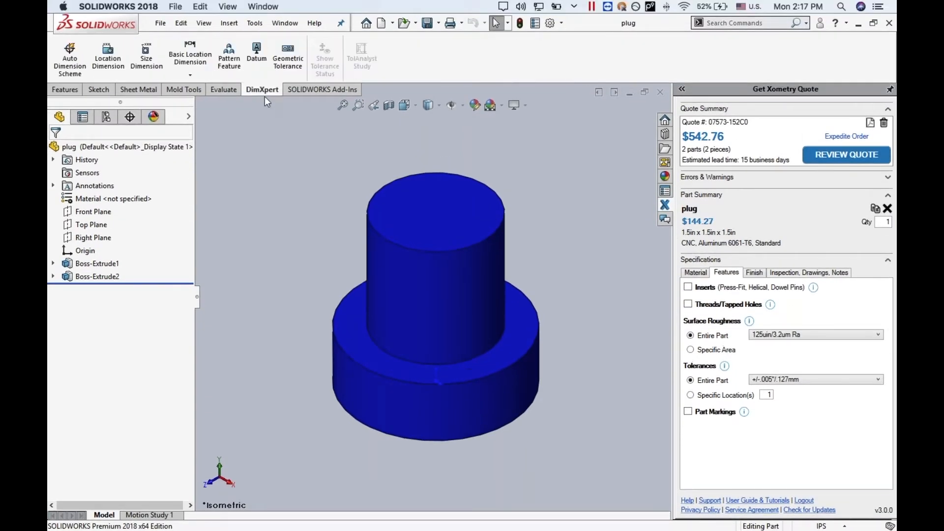
pyautogui.click(110, 55)
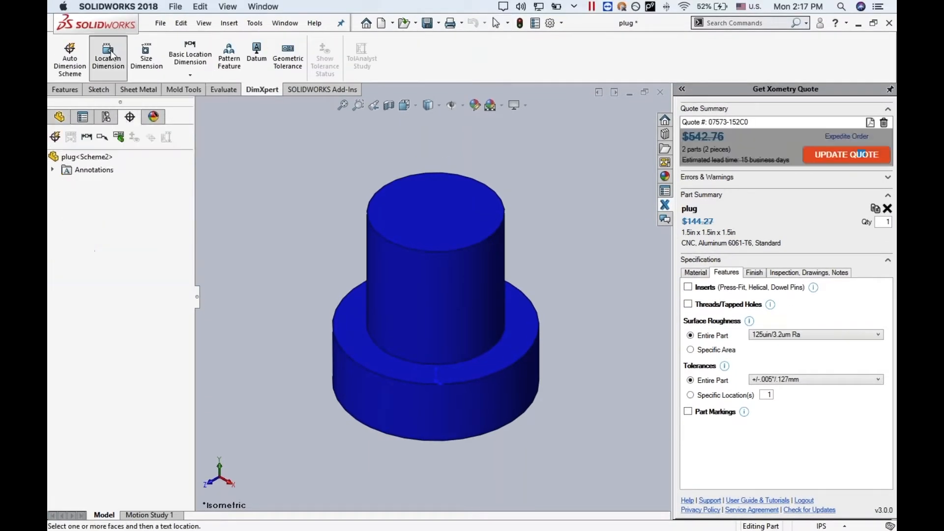
pyautogui.click(485, 183)
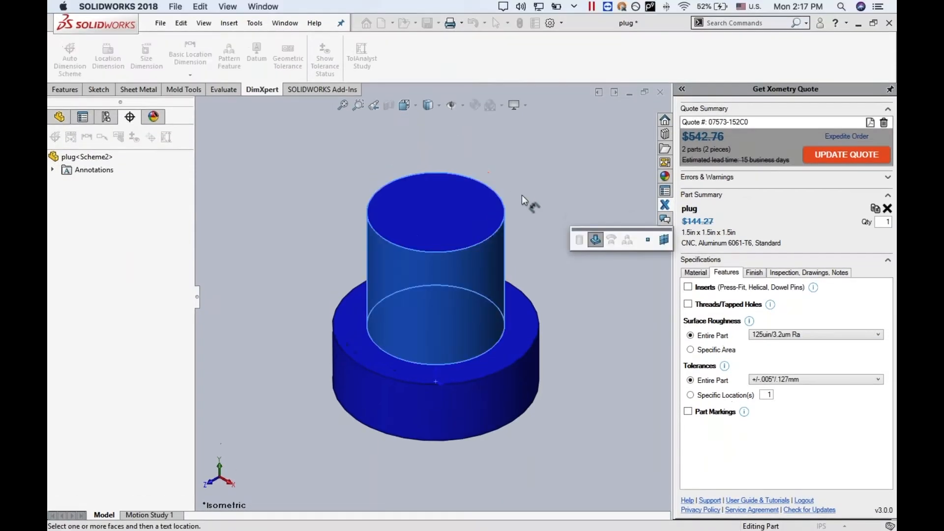
pyautogui.click(497, 230)
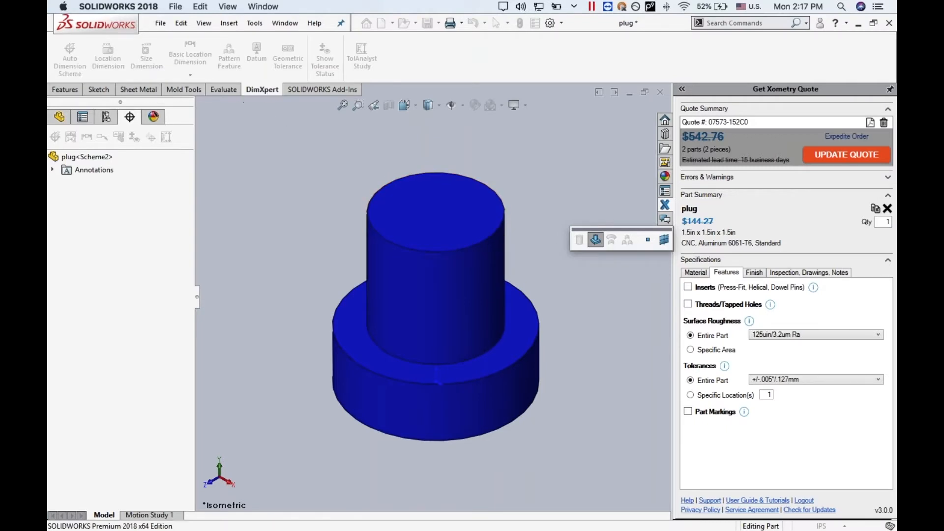
pyautogui.rightClick(497, 177)
pyautogui.click(445, 164)
# - Add a size dimension to the plug's upper cylinder with a symmetric tolerance of .003 in, then save the model and update the quote
pyautogui.click(154, 51)
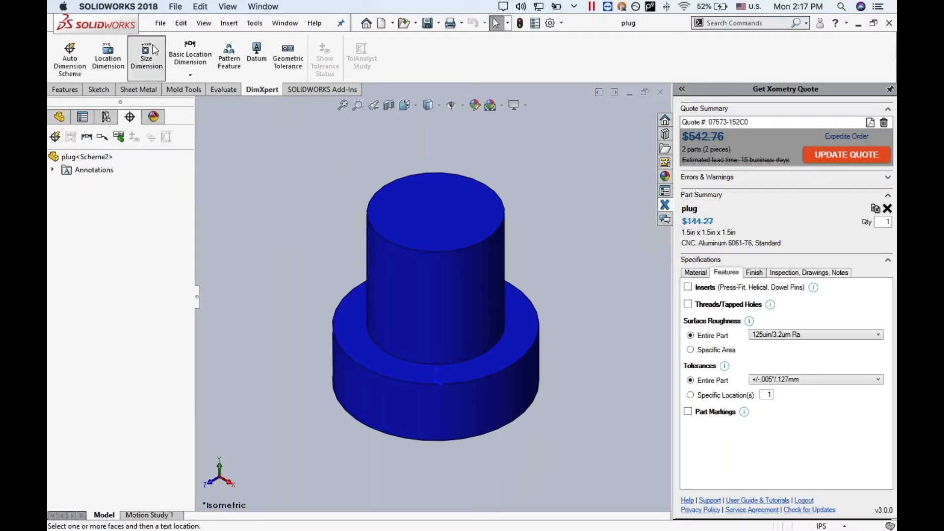
pyautogui.click(491, 187)
pyautogui.click(546, 186)
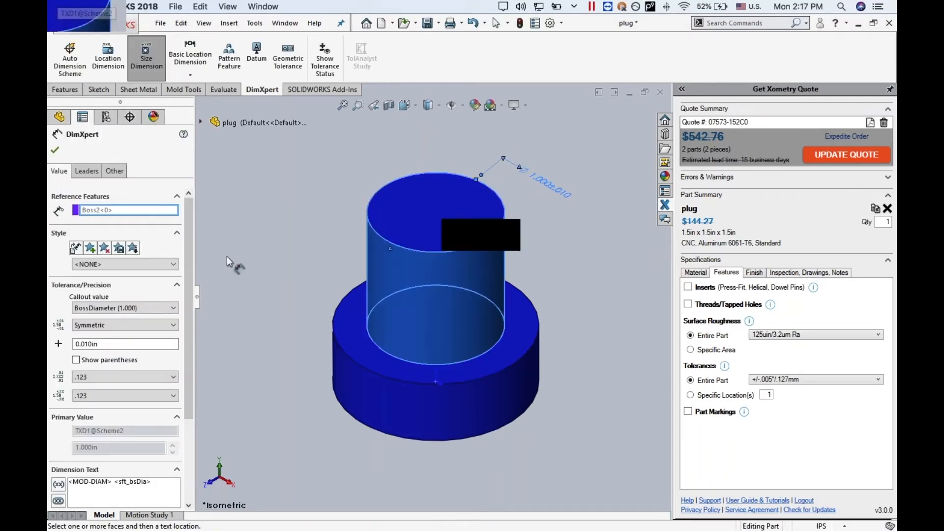
pyautogui.doubleClick(101, 344)
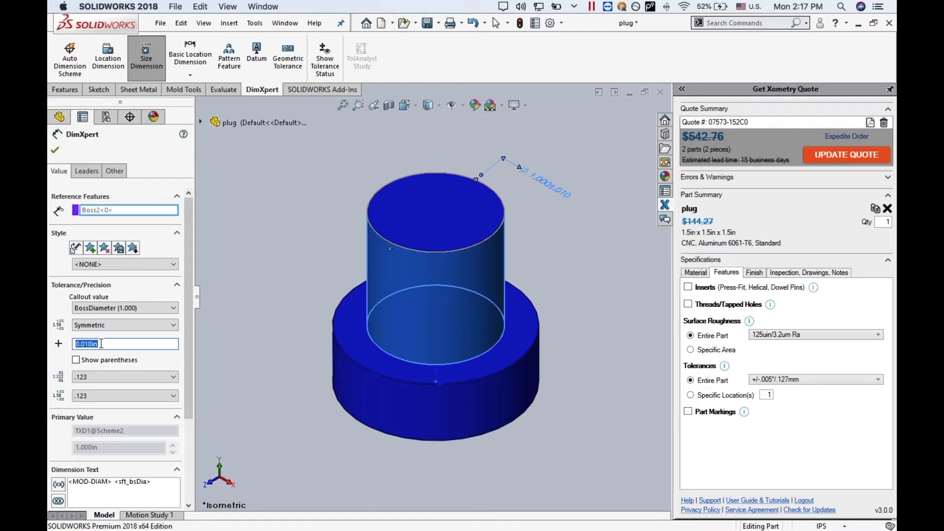
pyautogui.write('.003')
pyautogui.click(55, 150)
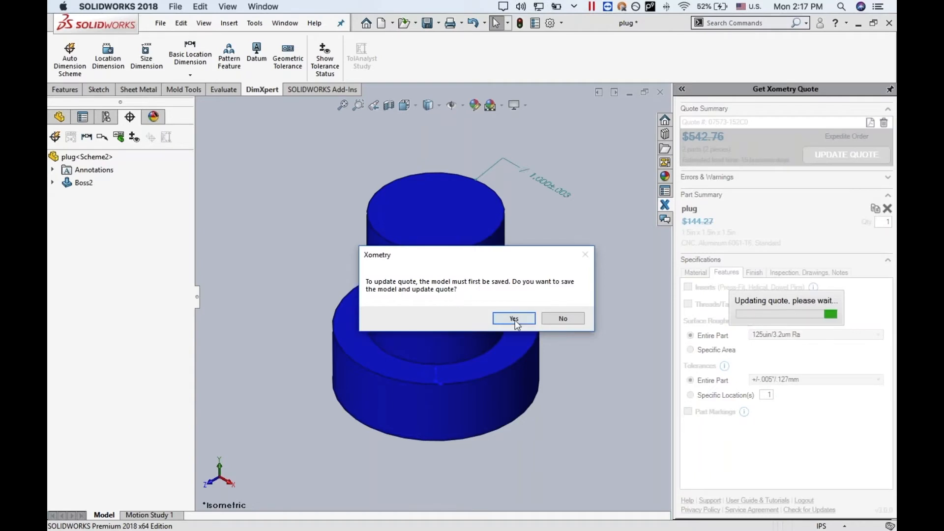
pyautogui.click(514, 319)
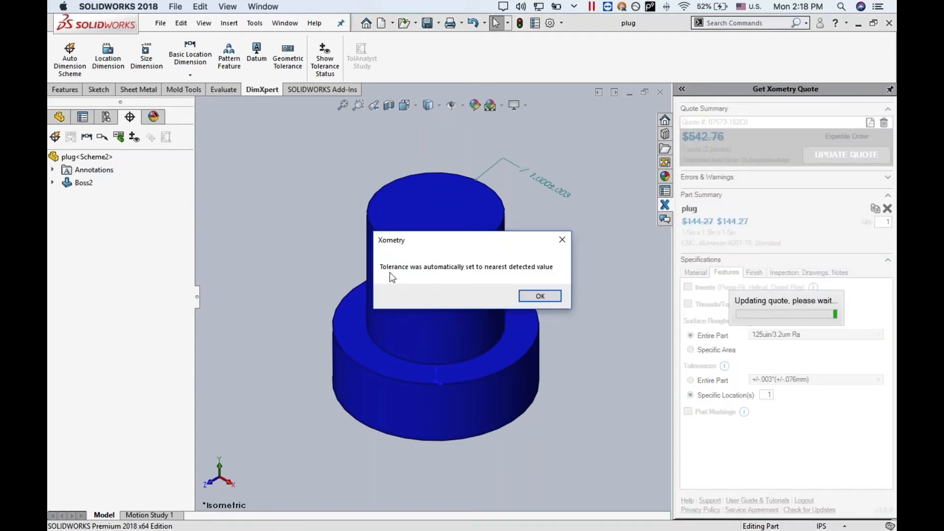
pyautogui.click(539, 296)
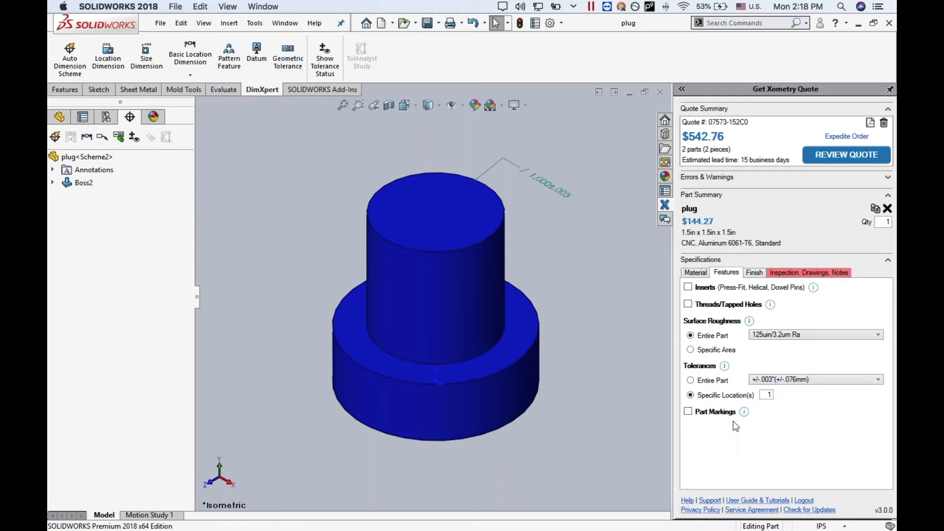
# - Add a part marking to the plug and set its type to Engraving
pyautogui.click(688, 412)
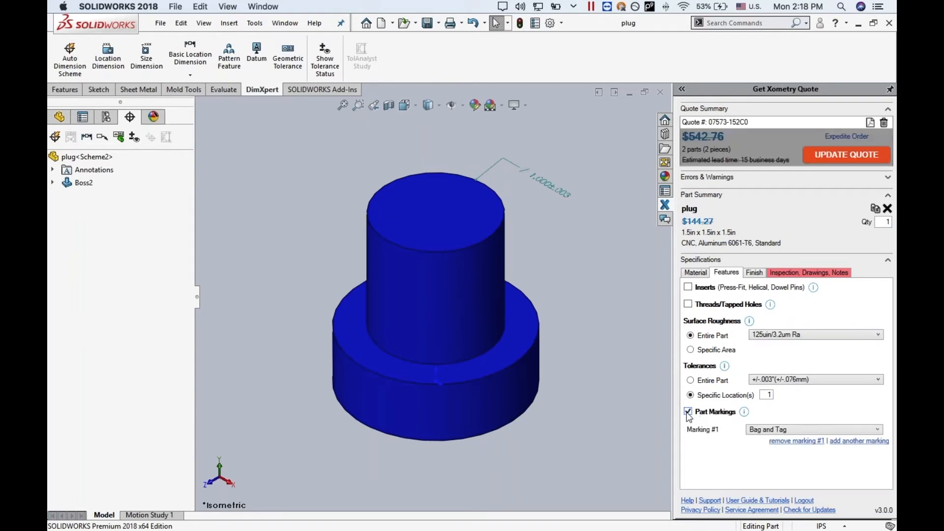
pyautogui.click(757, 430)
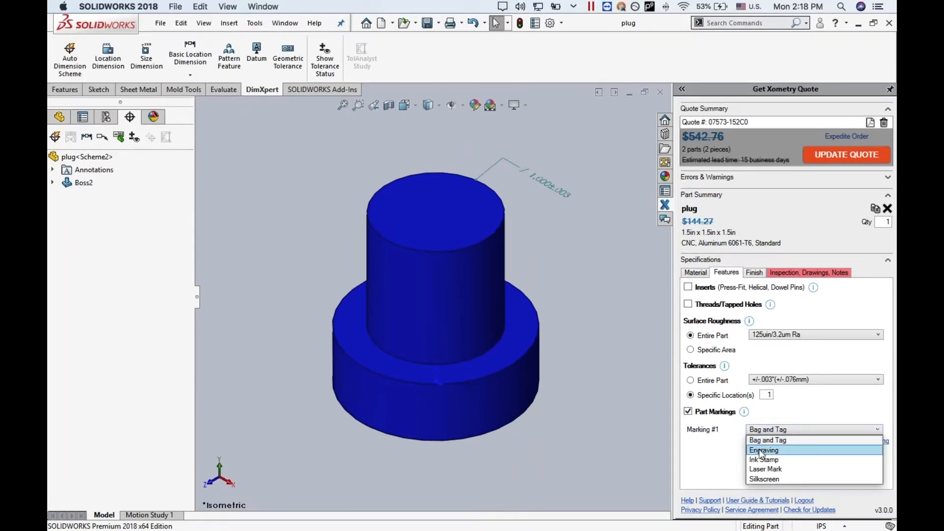
pyautogui.click(760, 450)
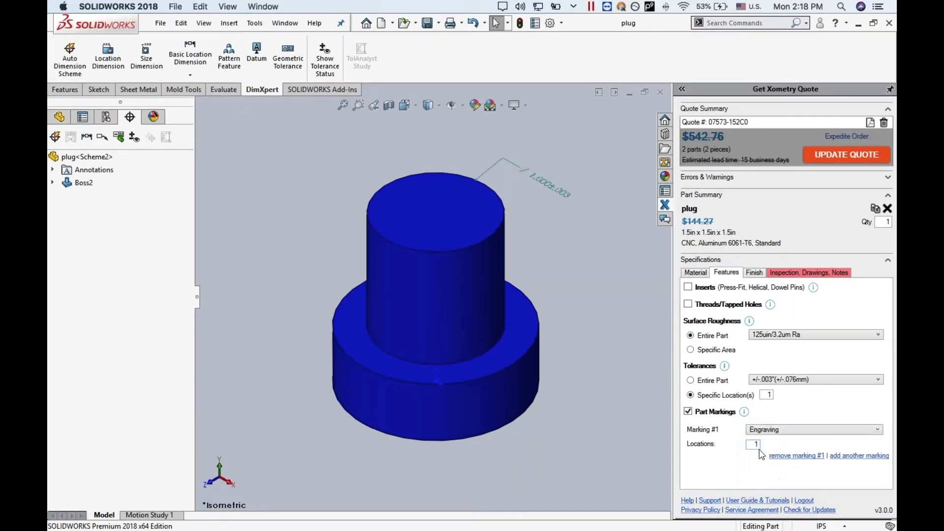
# - Set the entire plug's surface roughness to 32uin/0.8um Ra and update the quote
pyautogui.click(841, 339)
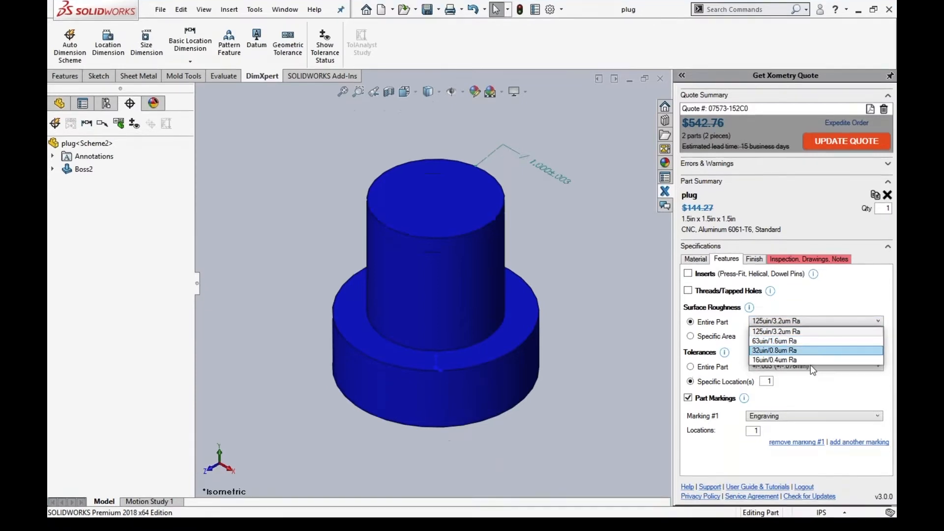
pyautogui.click(810, 364)
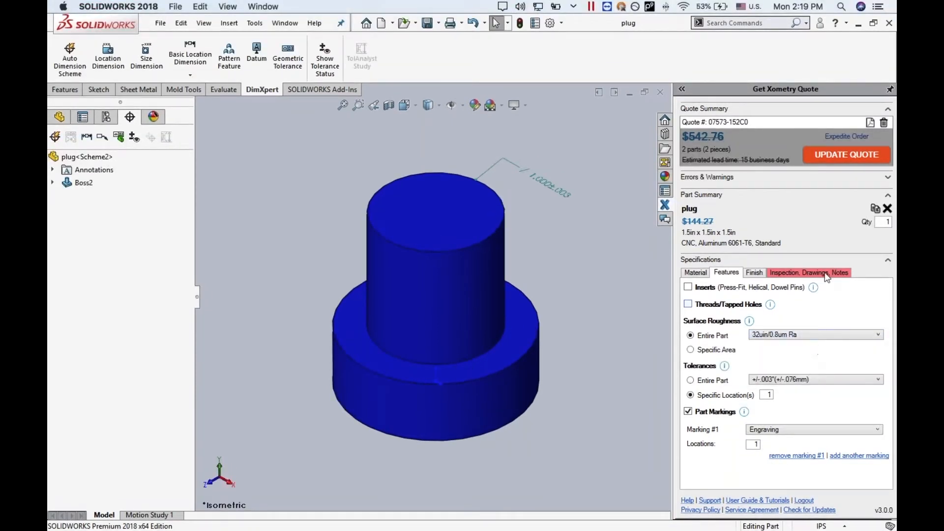
pyautogui.click(837, 157)
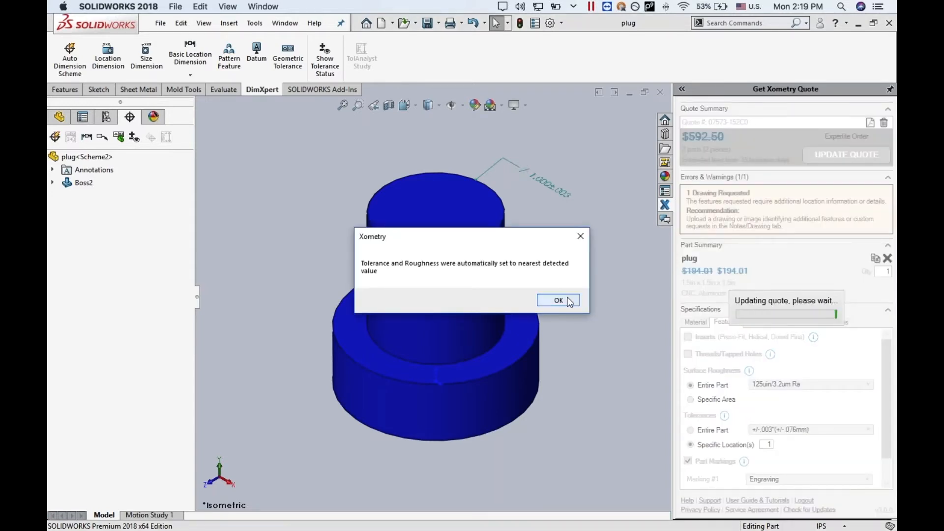
pyautogui.click(568, 301)
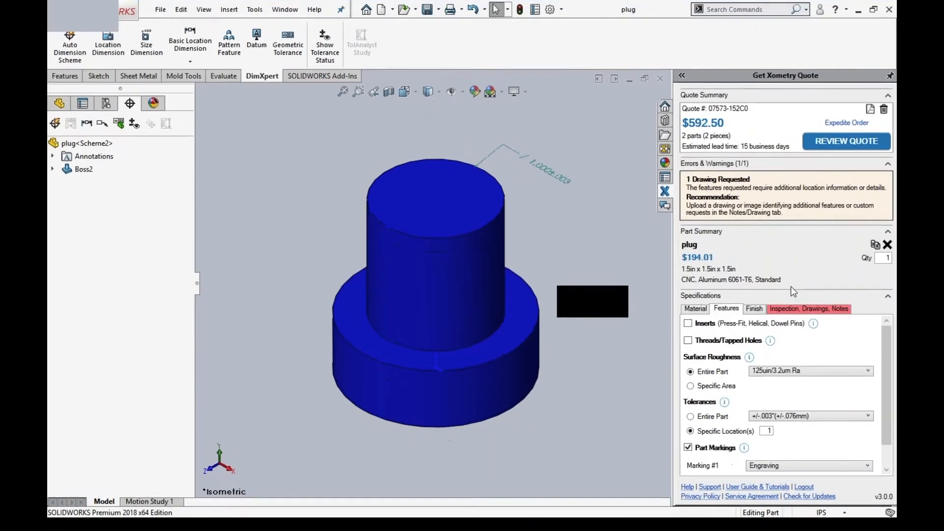
# - Review the plug's finish specification, set the plug quantity to 5 and update the quote
pyautogui.click(755, 322)
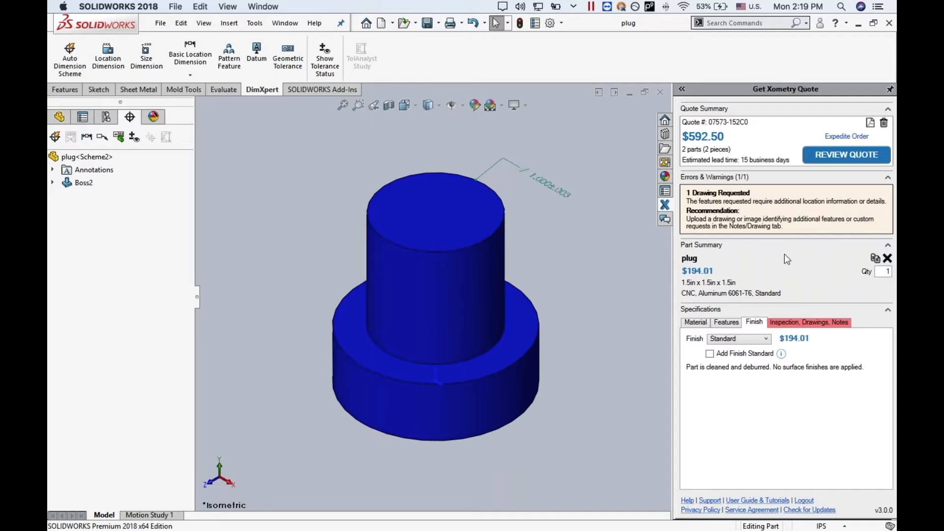
pyautogui.doubleClick(888, 272)
pyautogui.write('5')
pyautogui.click(847, 154)
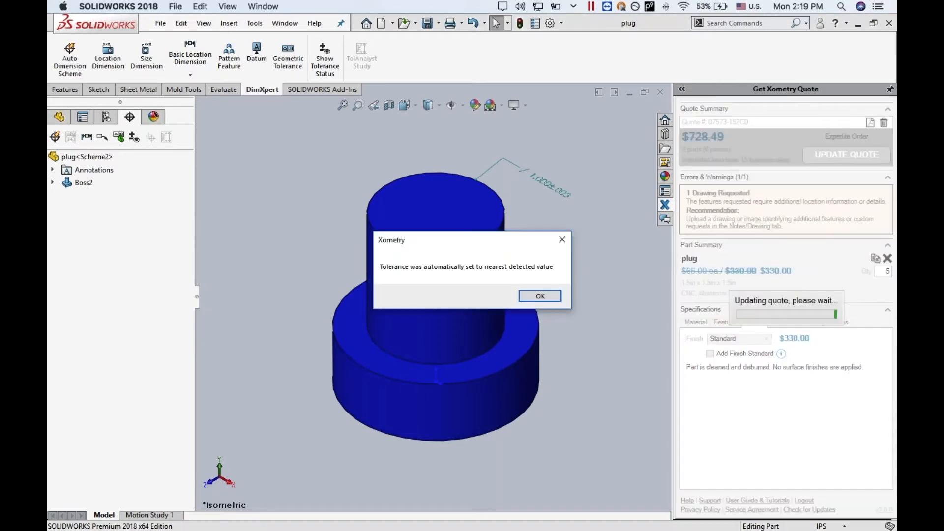
pyautogui.click(540, 295)
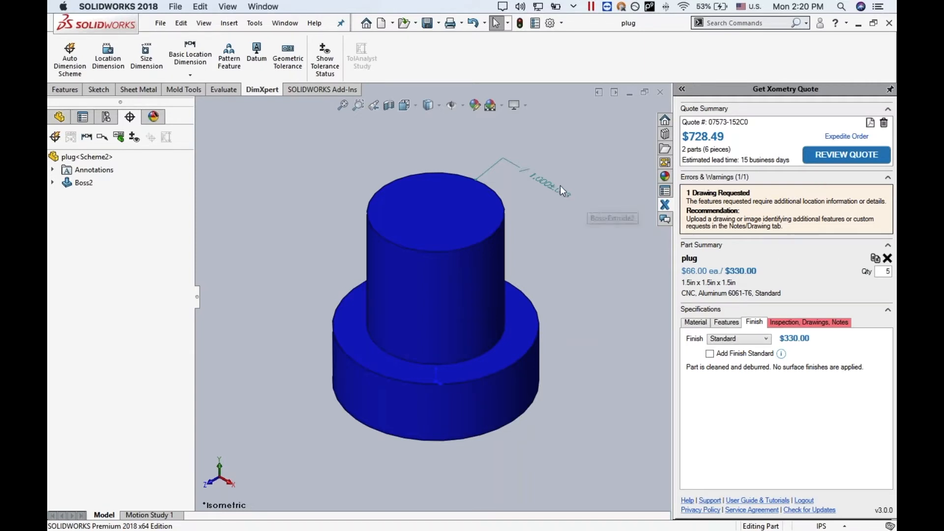
# - Attach the Simple_Bracket_C PDF drawing to the plug and update the quote
pyautogui.click(797, 326)
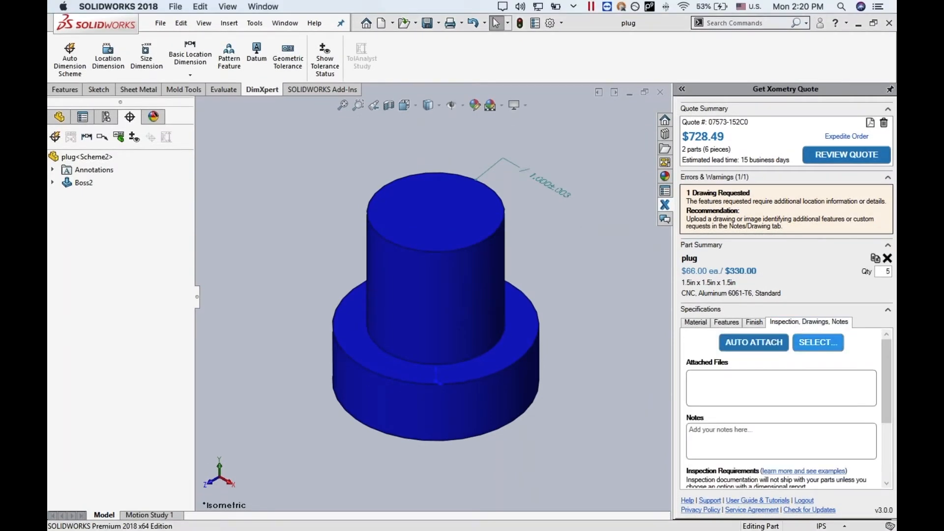
pyautogui.click(817, 342)
pyautogui.click(521, 216)
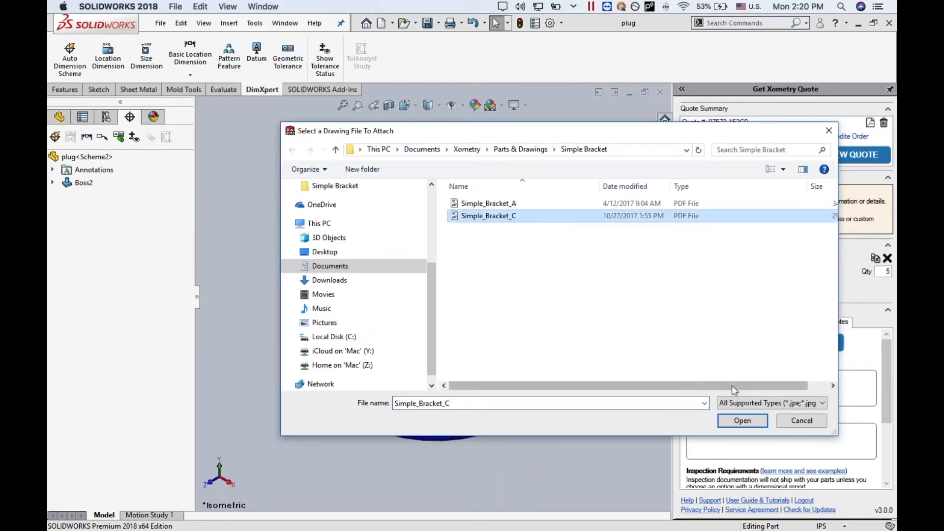
pyautogui.click(742, 421)
pyautogui.click(836, 157)
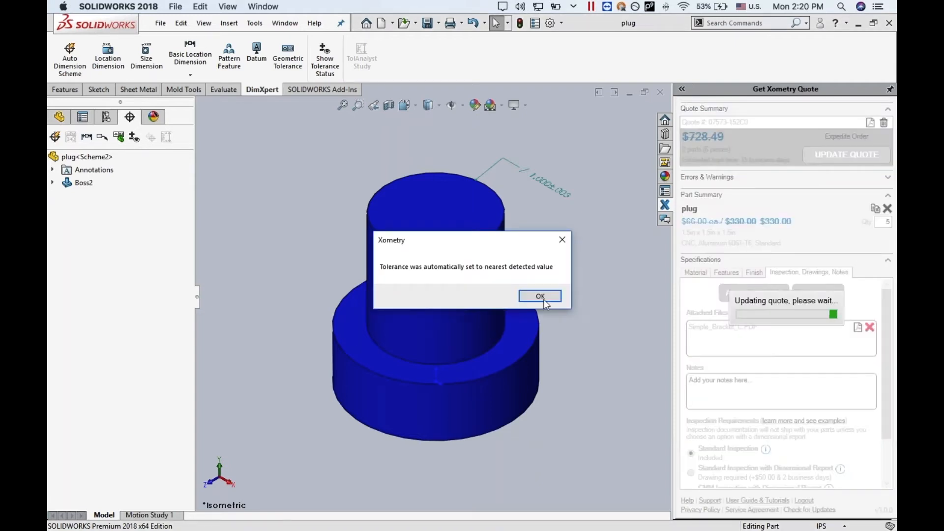
pyautogui.click(543, 297)
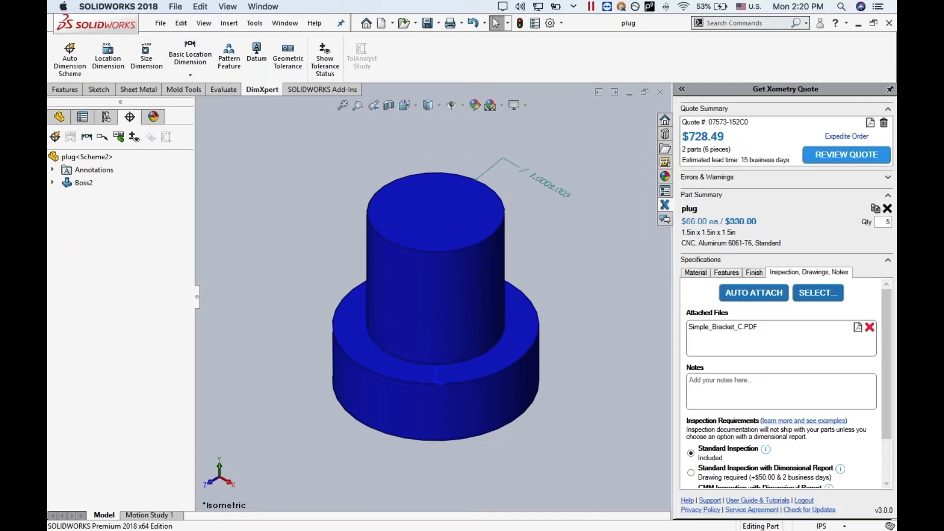
# - Review the full quote, set the block quantity to 3 and update the quote
pyautogui.click(866, 155)
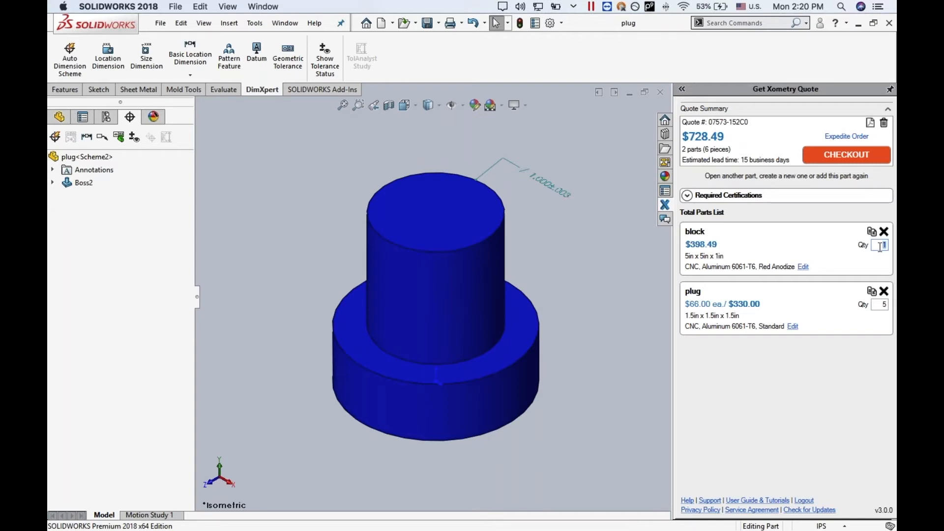
pyautogui.write('3')
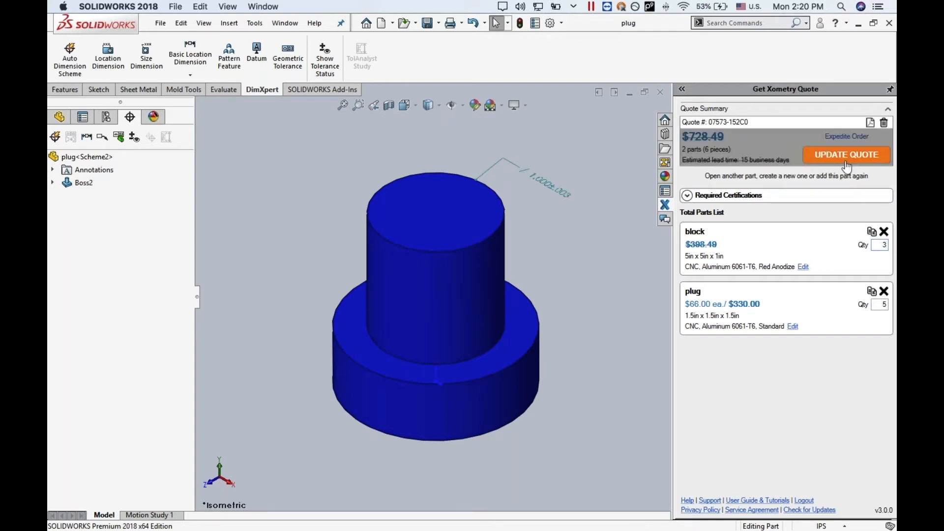
pyautogui.click(845, 155)
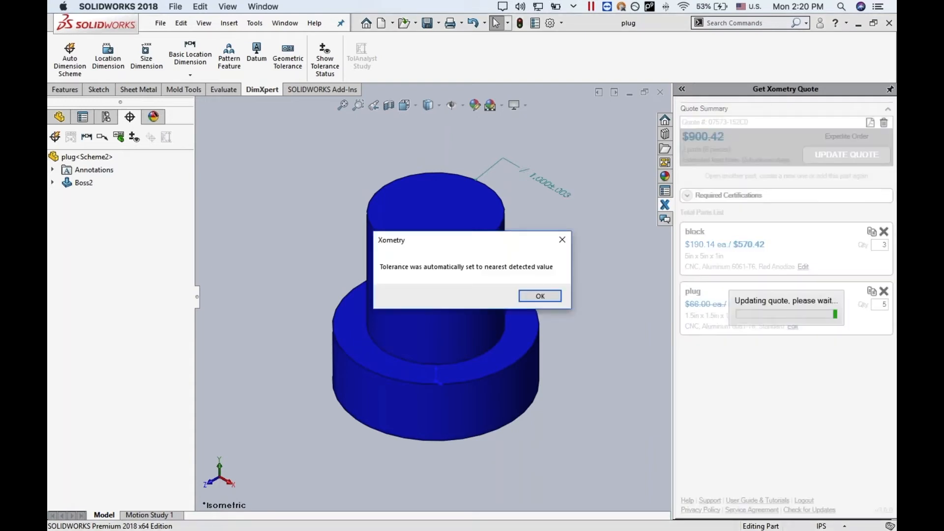
pyautogui.click(531, 300)
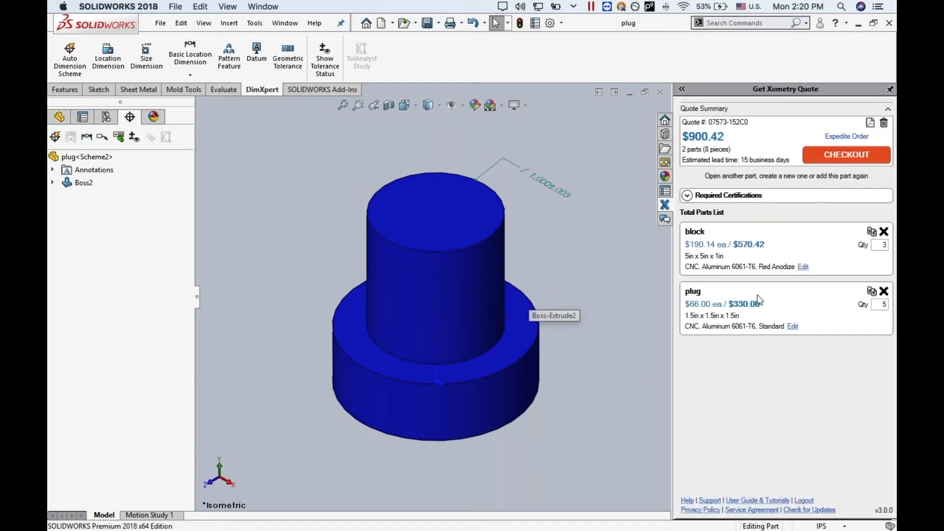
# - Require a Certificate of Conformance and a Material Certification for the order and update the quote
pyautogui.click(687, 197)
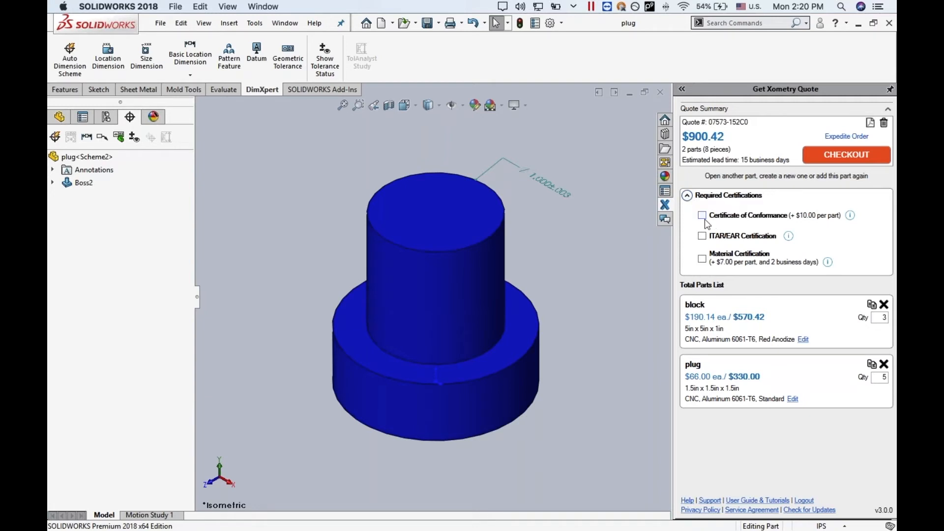
pyautogui.click(702, 216)
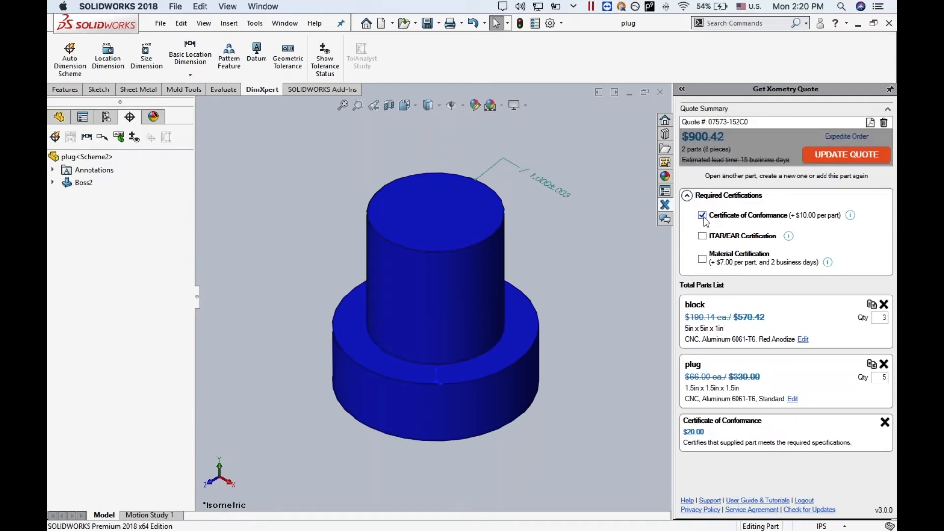
pyautogui.click(702, 259)
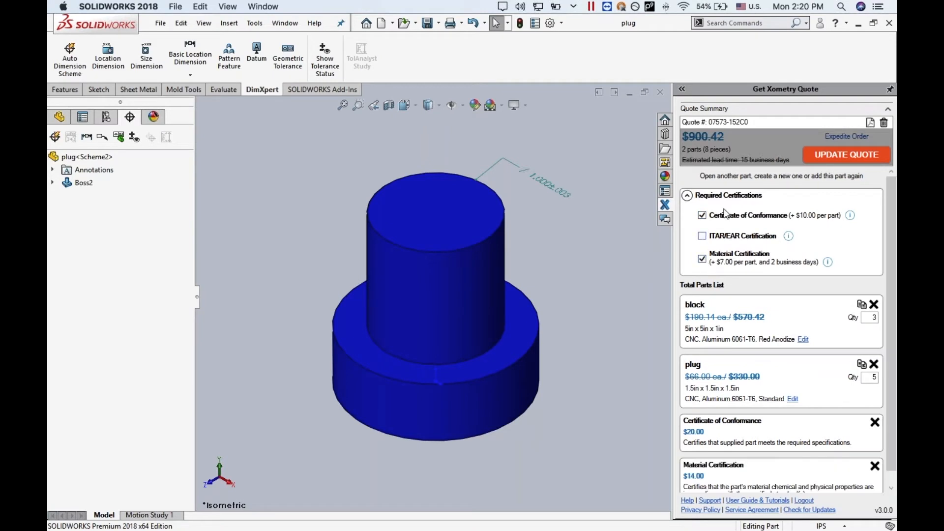
pyautogui.click(836, 155)
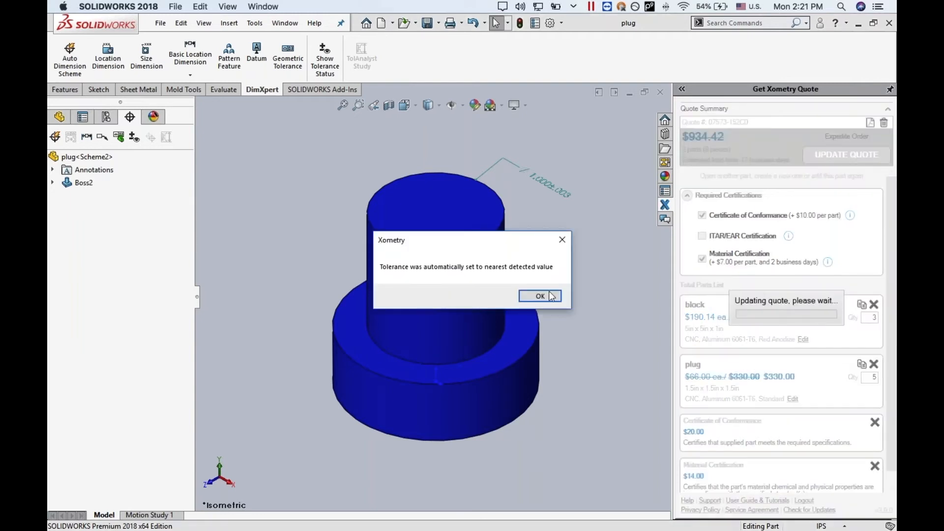
pyautogui.click(539, 294)
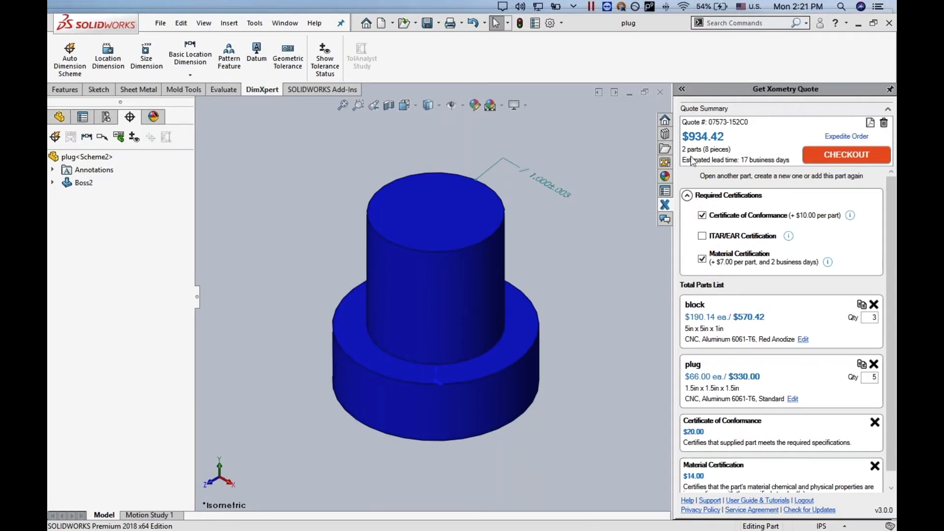
# - Apply expedited lead time to the order
pyautogui.click(841, 137)
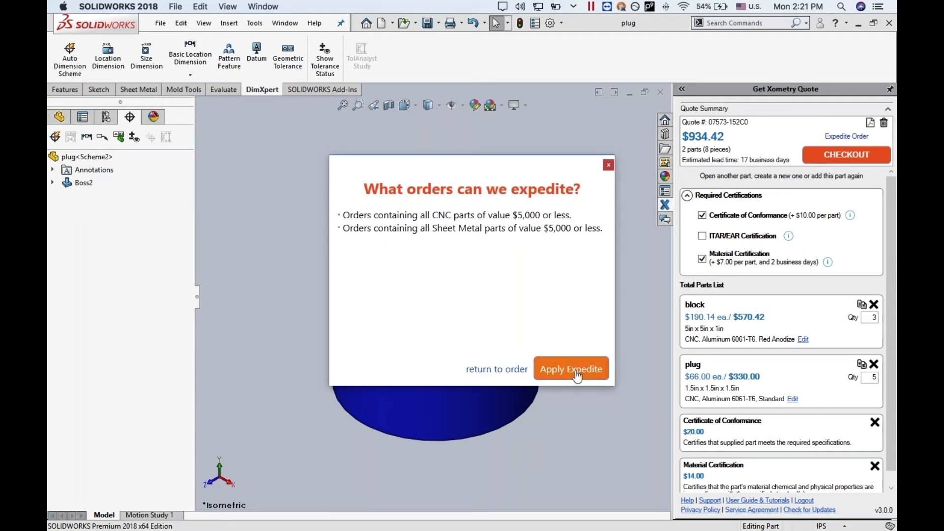
pyautogui.click(575, 370)
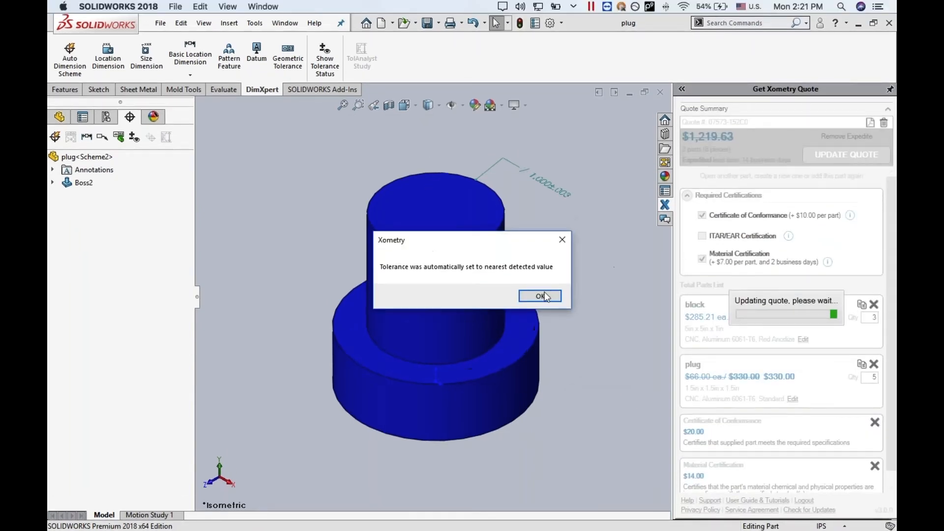
pyautogui.click(544, 291)
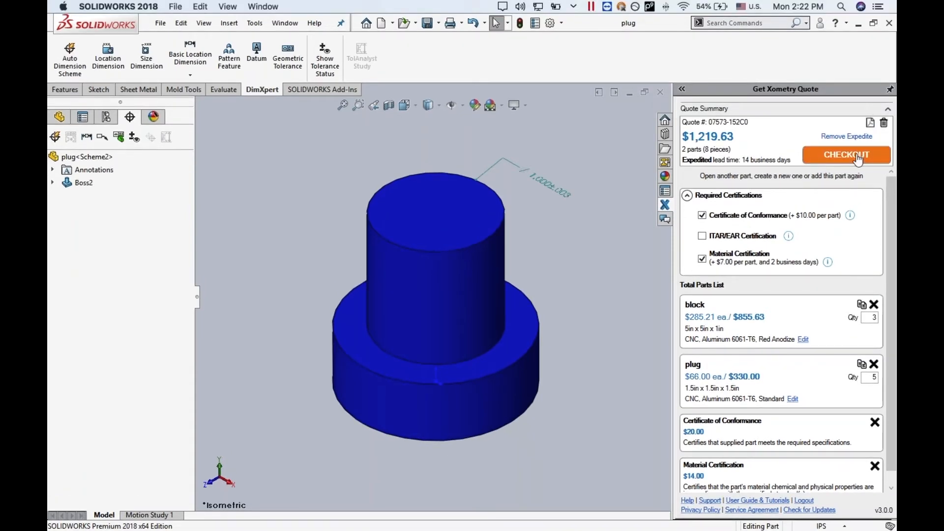
# - Check out the quote on the Xometry website in the browser and review the shipping address and method
pyautogui.click(858, 156)
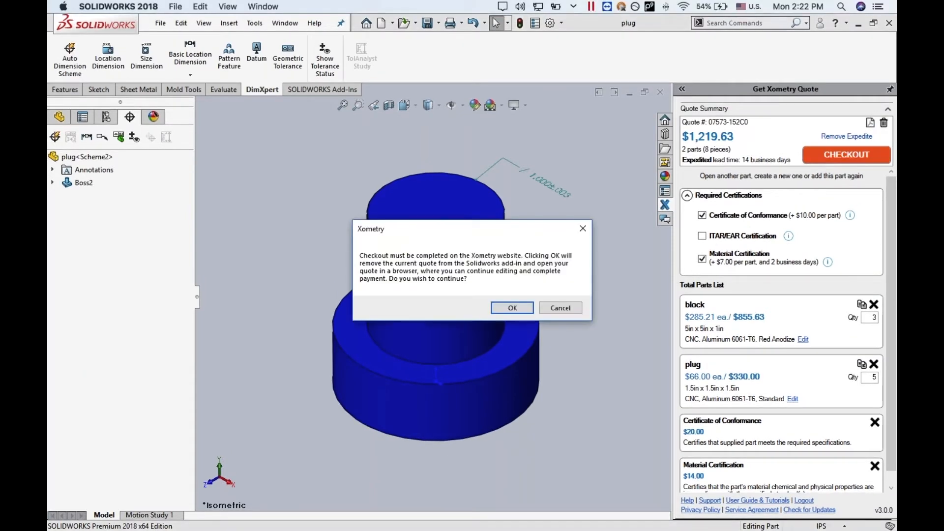
pyautogui.click(512, 308)
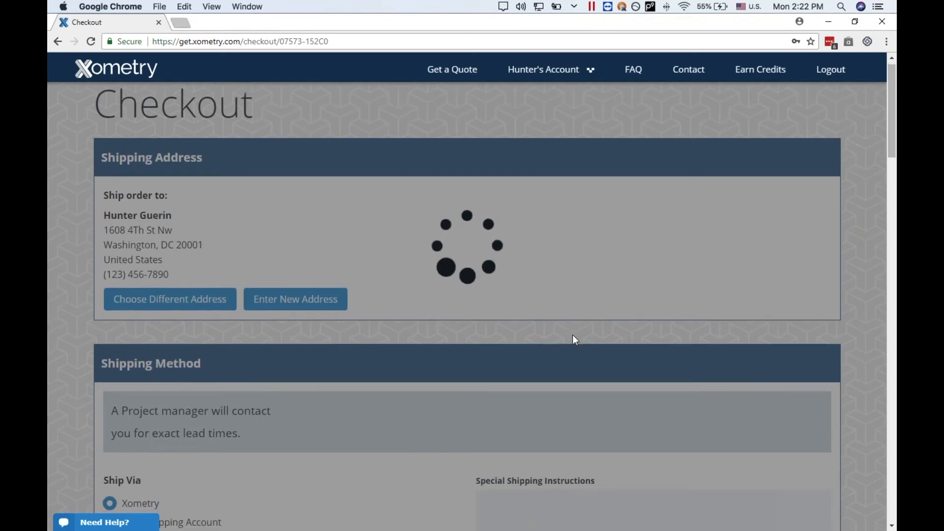
pyautogui.scroll(-3, 575, 339)
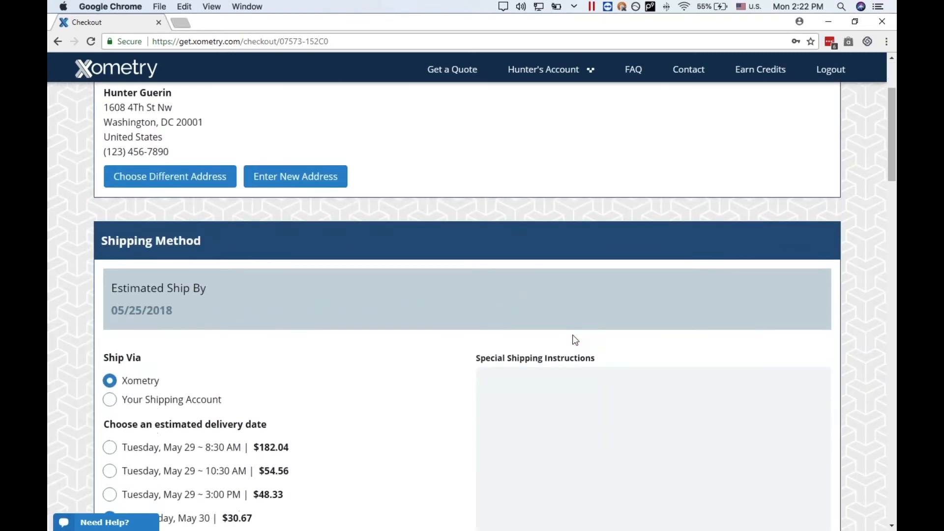
# - Review the delivery options, payment and billing sections, quote summary and order completion section of the checkout page
pyautogui.scroll(-10, 573, 338)
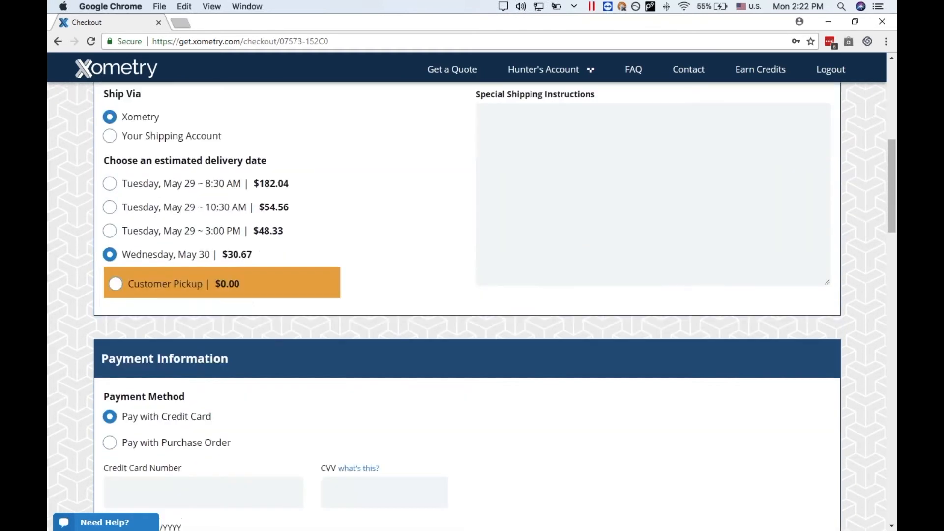
pyautogui.scroll(-6, 573, 338)
pyautogui.scroll(-6, 573, 338)
pyautogui.scroll(-10, 573, 338)
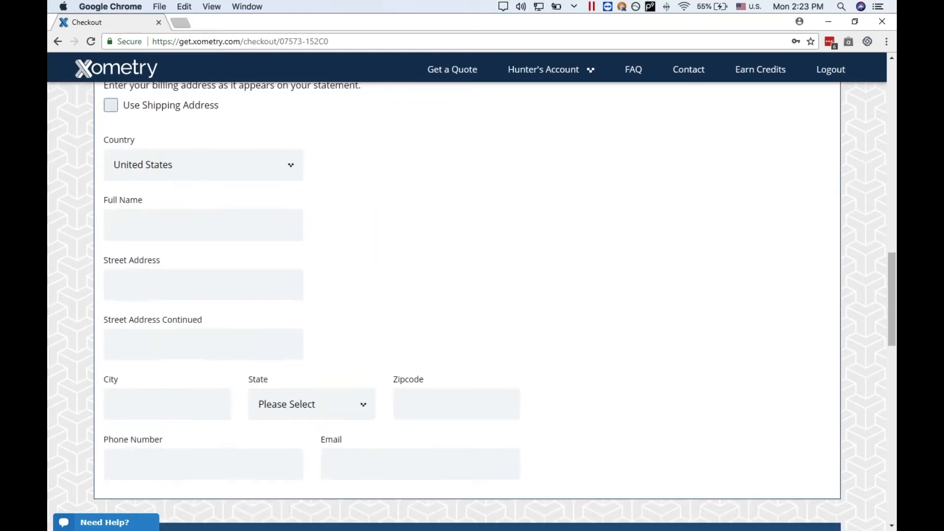
pyautogui.scroll(-9, 573, 338)
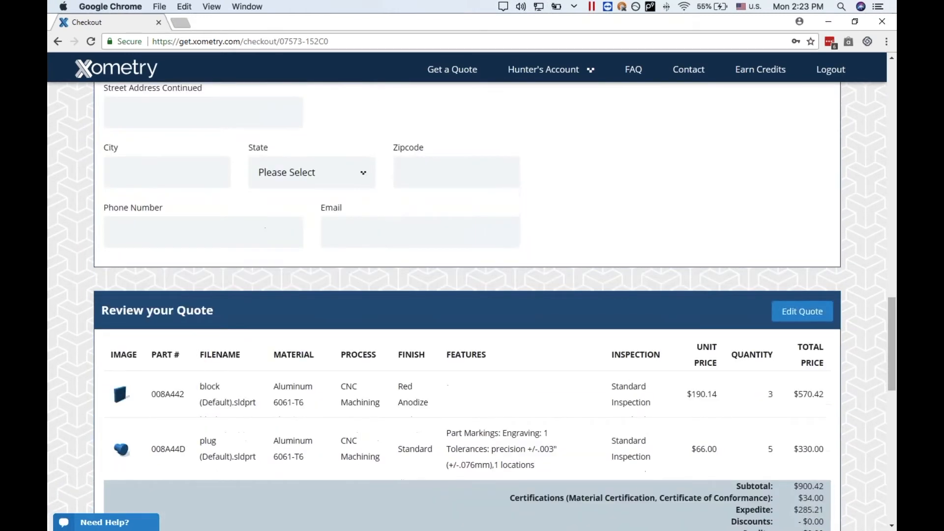
pyautogui.scroll(-2, 471, 307)
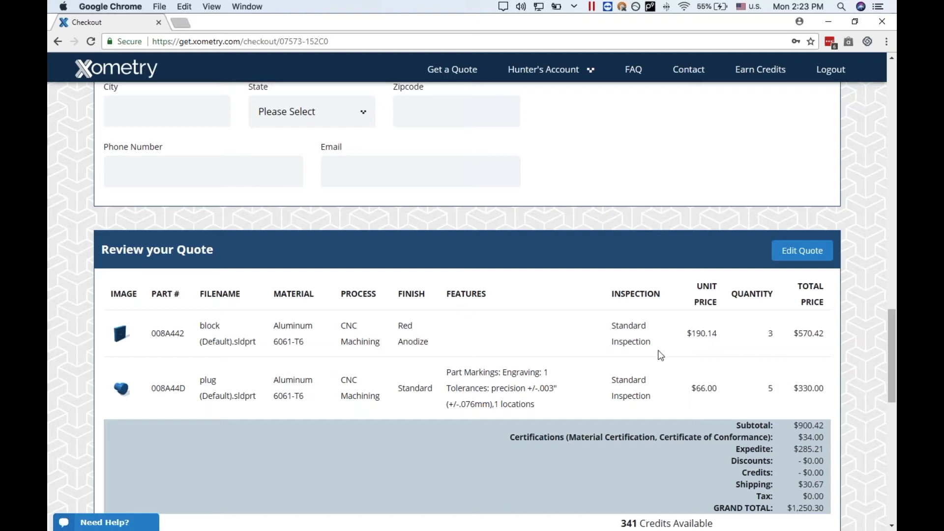
pyautogui.scroll(-4, 694, 389)
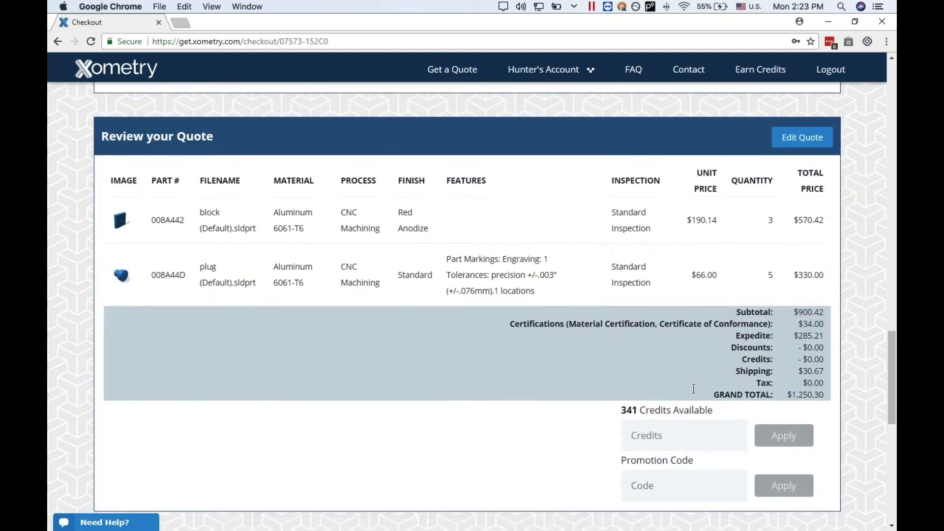
pyautogui.scroll(-3, 472, 305)
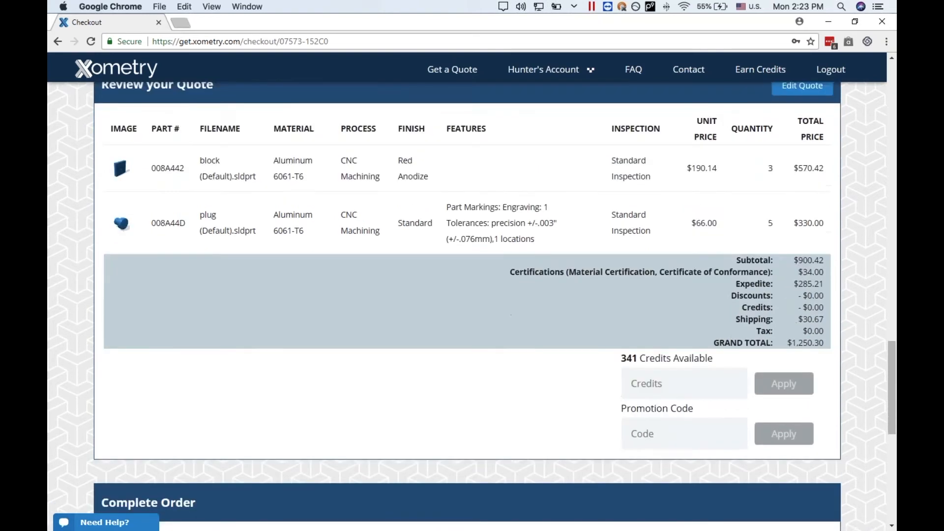
pyautogui.scroll(-2, 341, 429)
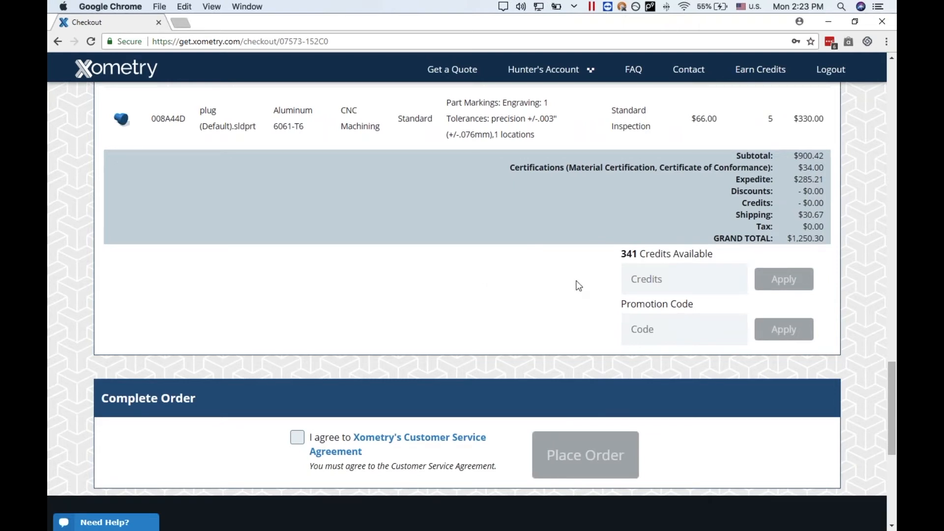
# - Return to SOLIDWORKS from the checkout page, close the plug part and start a new quote for the block
pyautogui.click(882, 21)
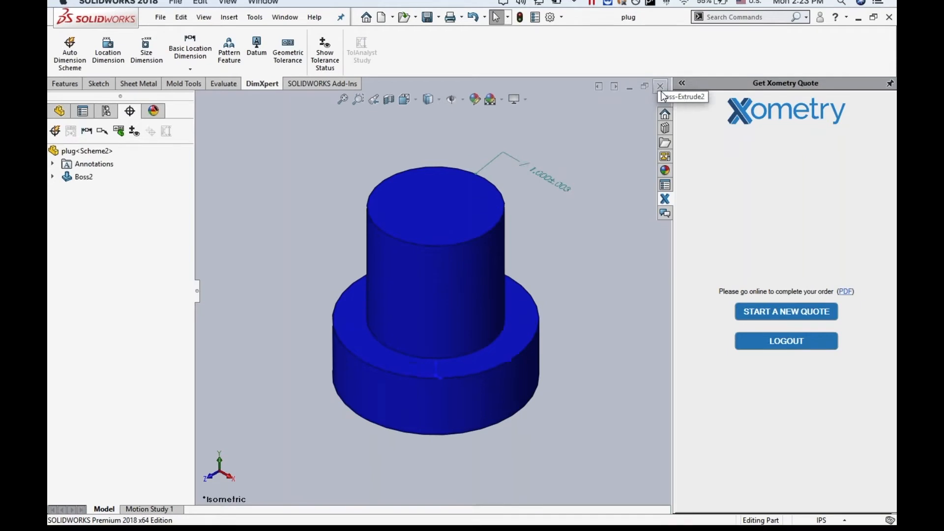
pyautogui.click(661, 93)
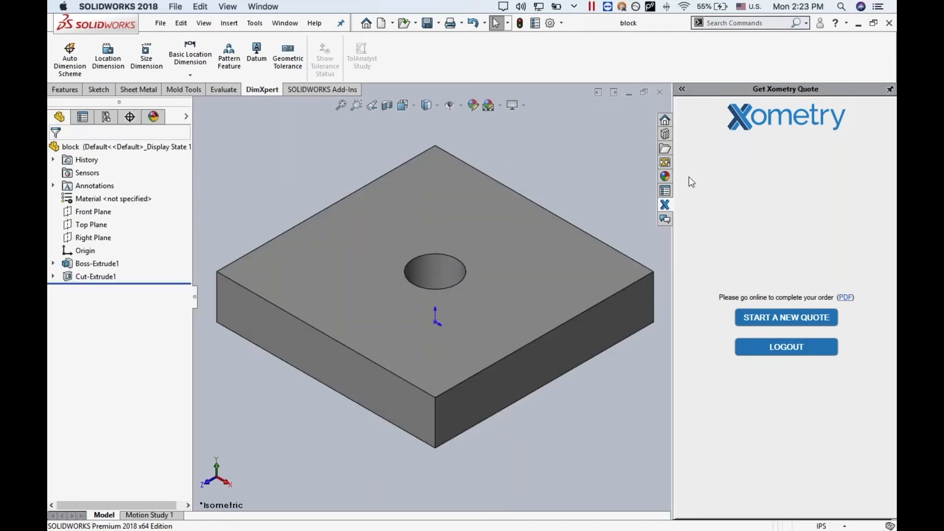
pyautogui.click(820, 317)
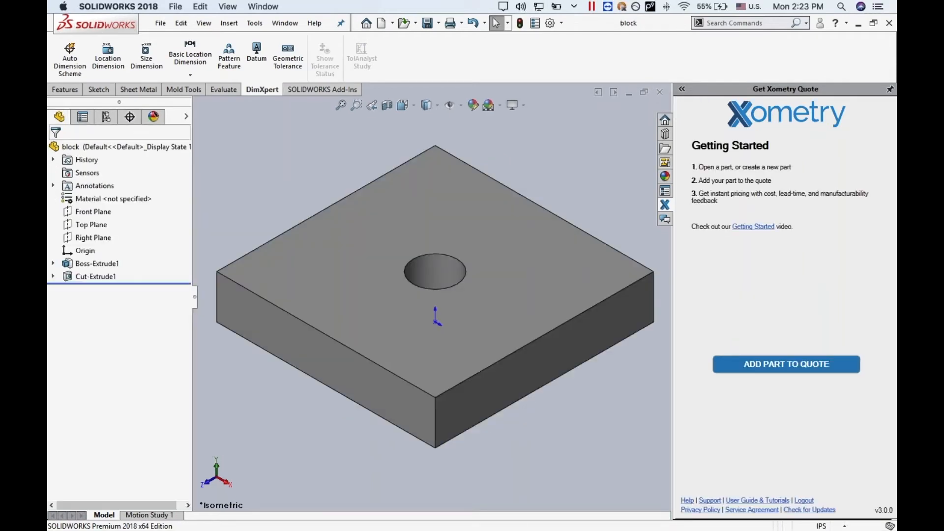
# - Sketch a center rectangle on the block's top face beside the hole
pyautogui.click(103, 89)
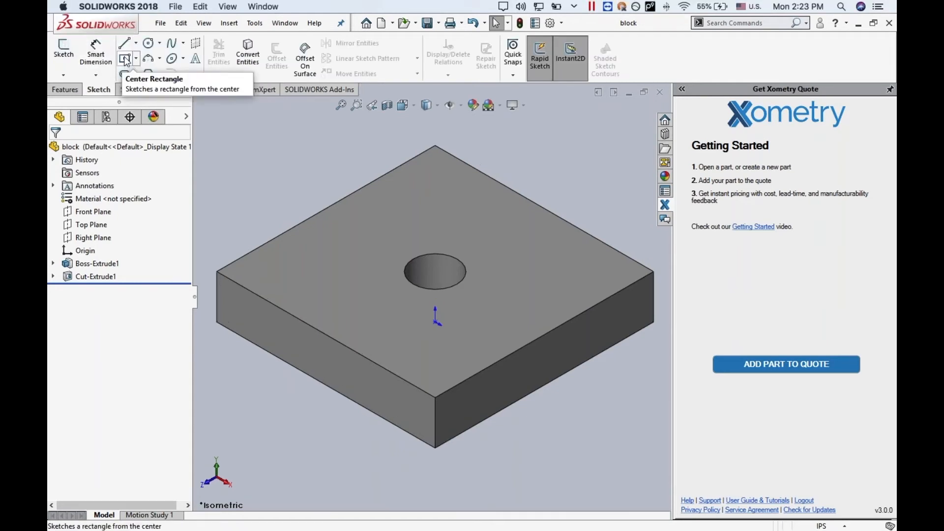
pyautogui.click(126, 59)
pyautogui.click(331, 263)
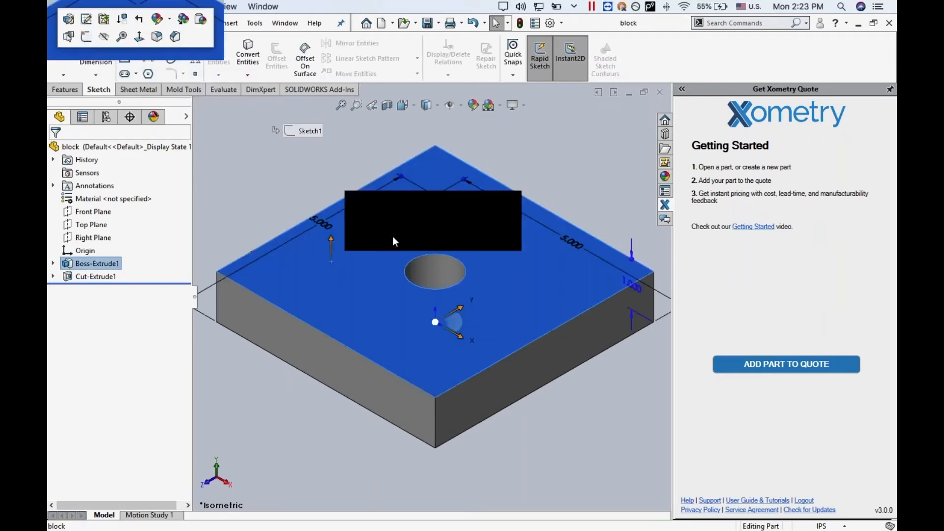
pyautogui.click(126, 60)
pyautogui.click(333, 262)
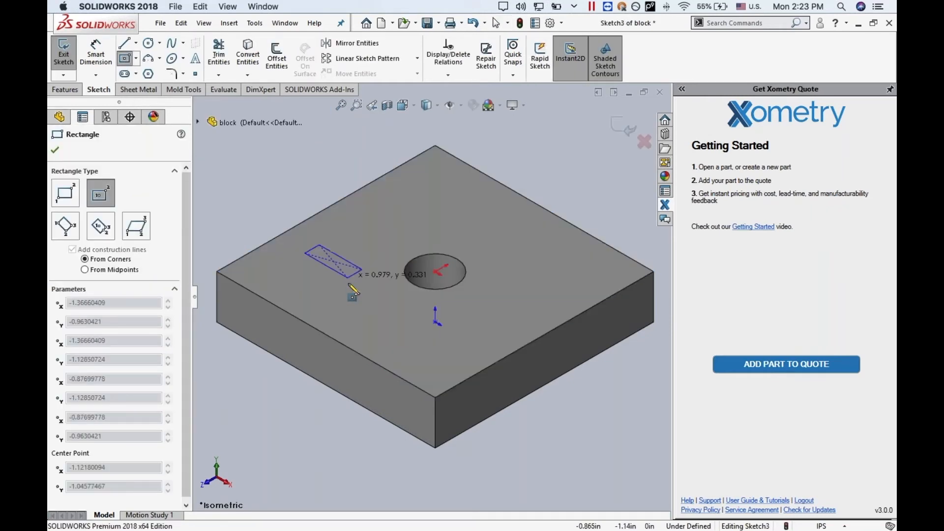
pyautogui.click(339, 293)
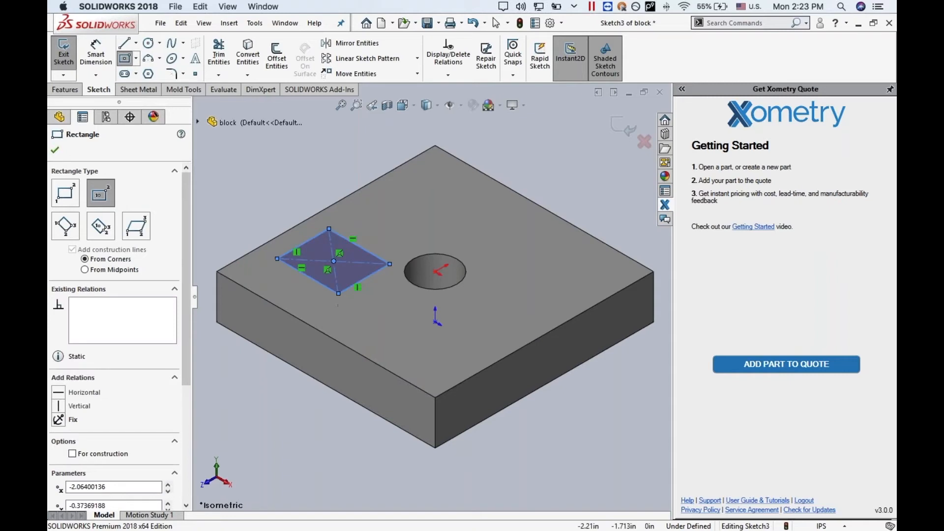
# - Cut-extrude the rectangle 0.5 in blind into the block to form a pocket
pyautogui.click(59, 118)
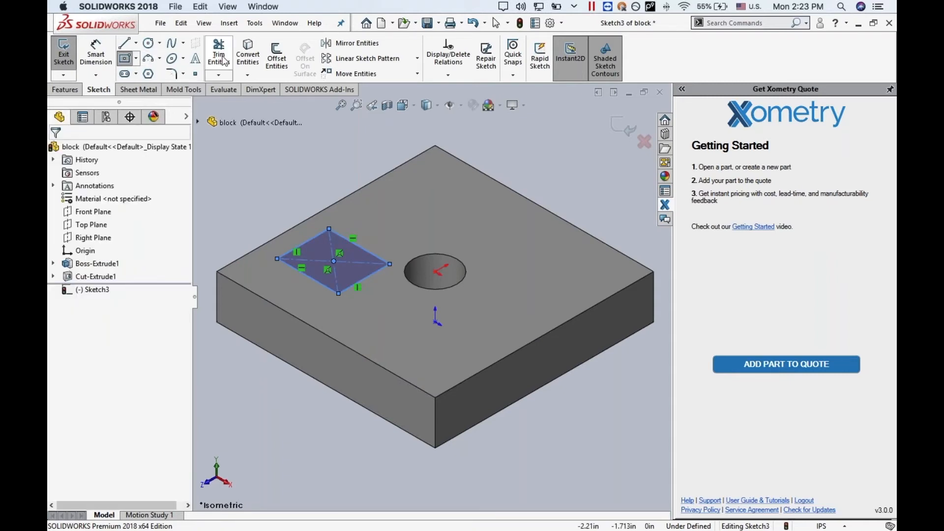
pyautogui.click(65, 90)
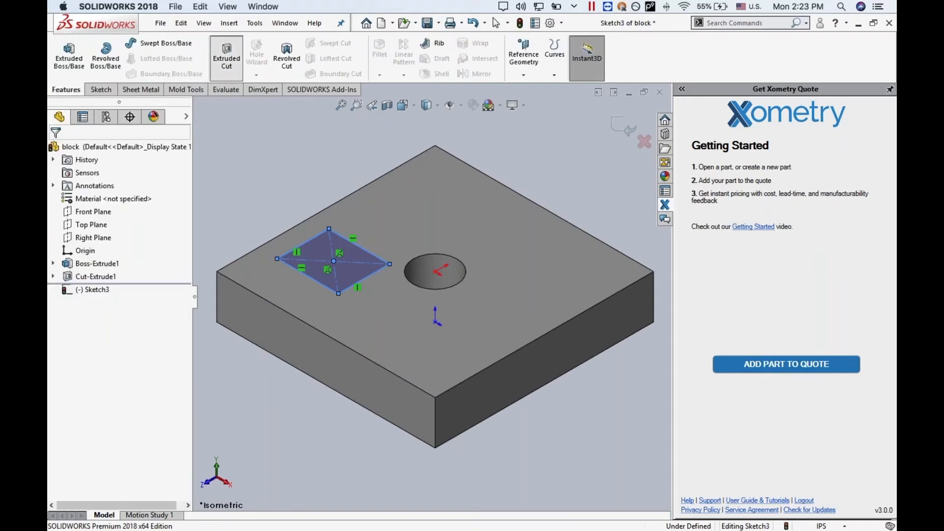
pyautogui.click(226, 58)
pyautogui.write('.5')
pyautogui.click(53, 153)
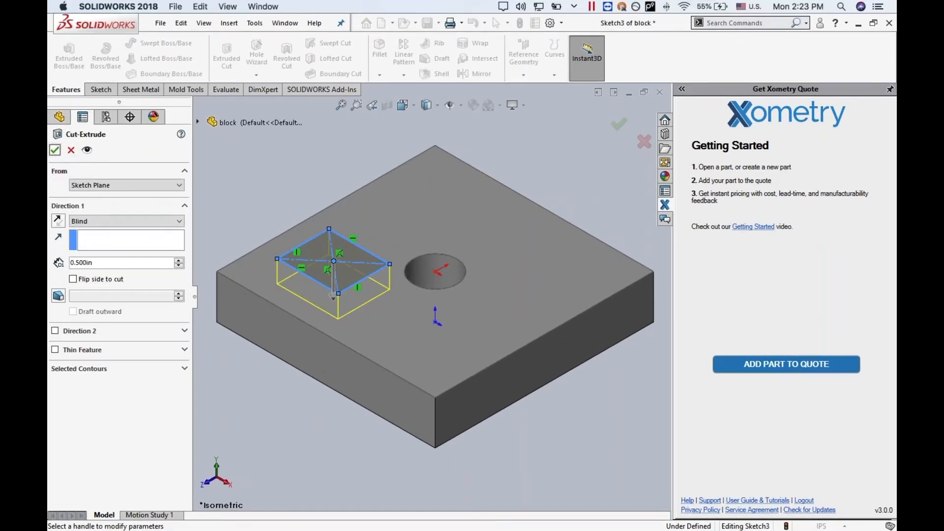
pyautogui.click(55, 150)
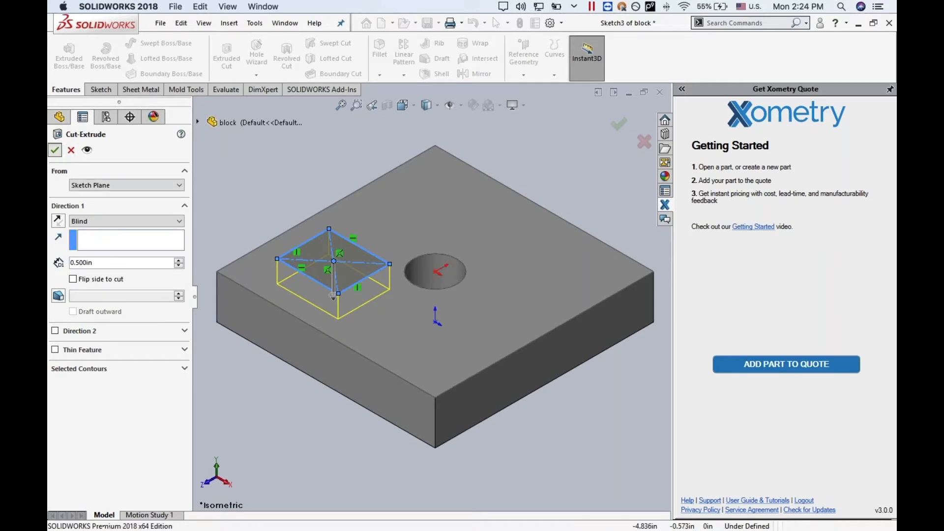
# - Save the modified part under the new file name block_1, using the Save as option for referenced files
pyautogui.click(161, 23)
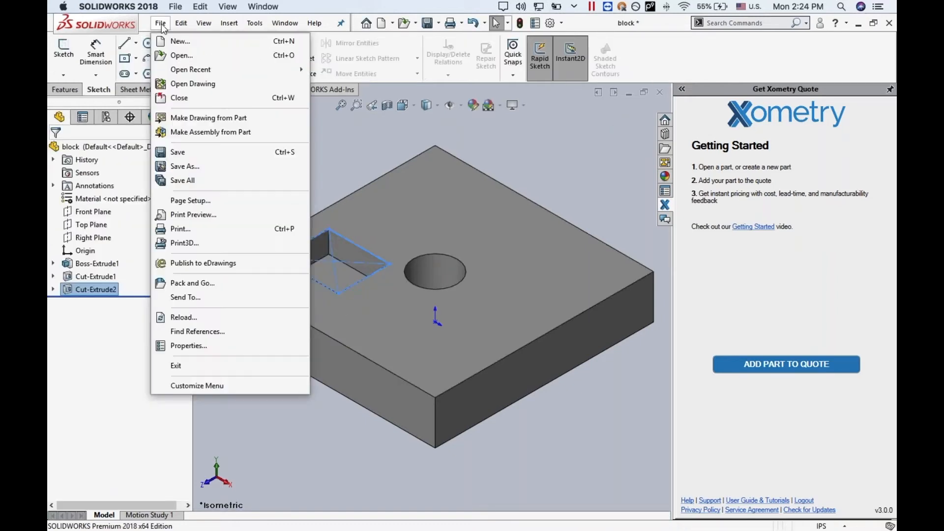
pyautogui.click(184, 166)
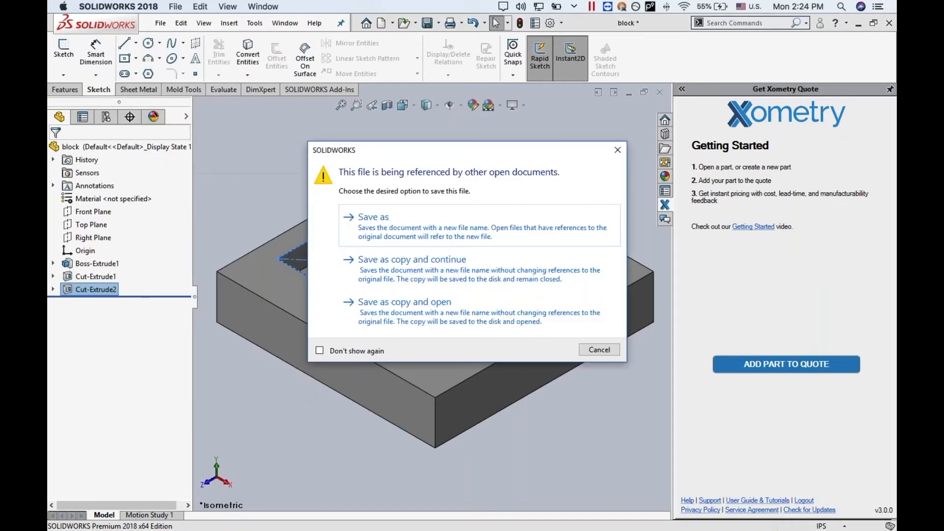
pyautogui.click(372, 217)
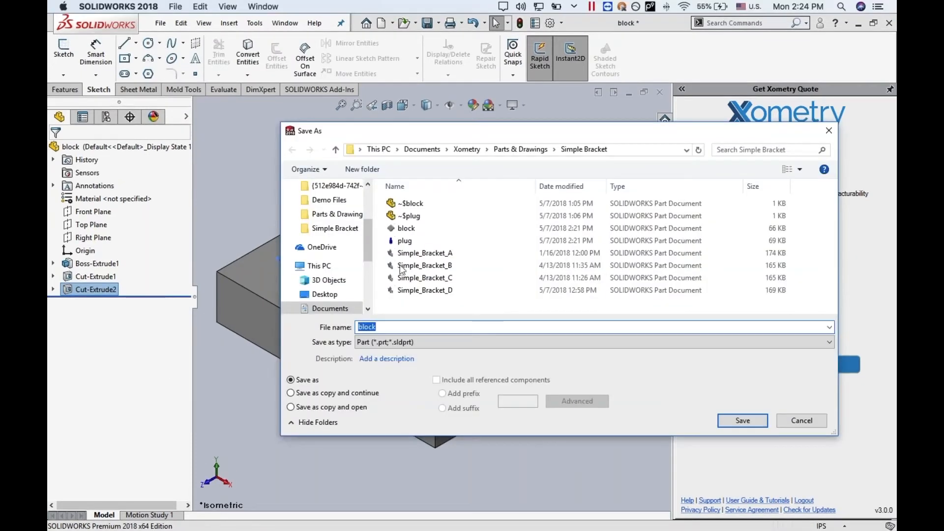
pyautogui.click(397, 326)
pyautogui.click(741, 421)
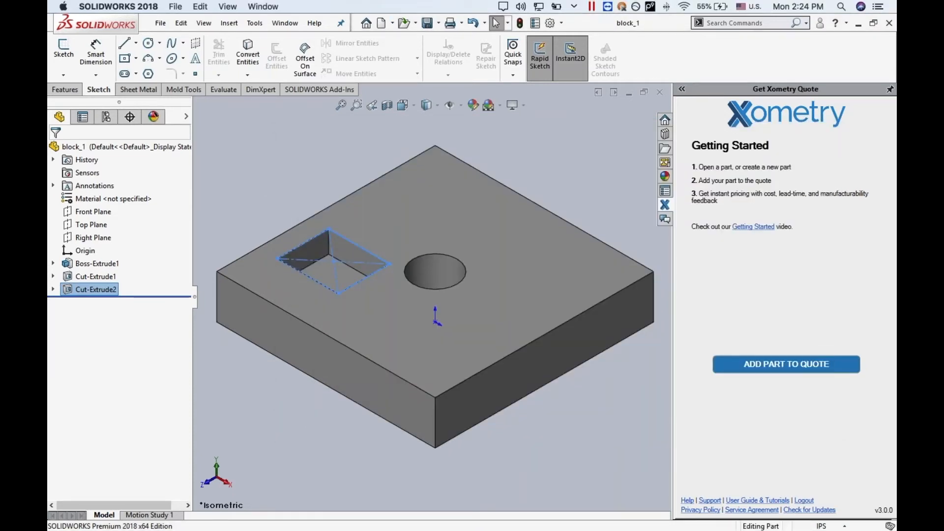
# - Add block_1 to the quote without reusing the previously quoted specifications, and filter its materials by the CNC process
pyautogui.click(766, 368)
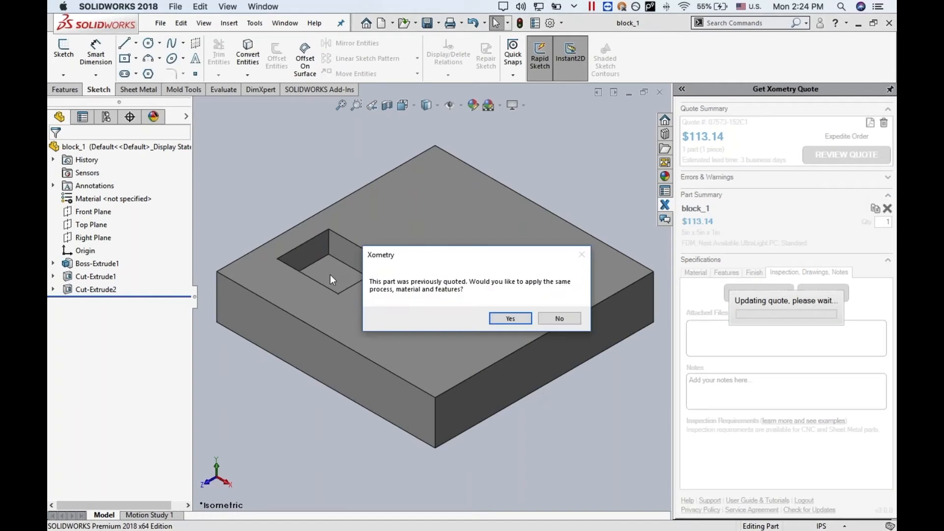
pyautogui.click(560, 318)
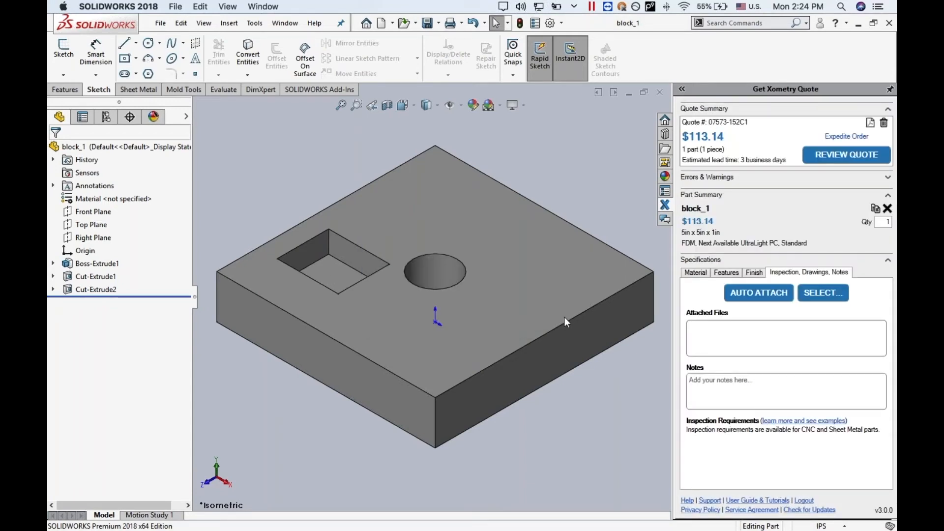
pyautogui.click(695, 274)
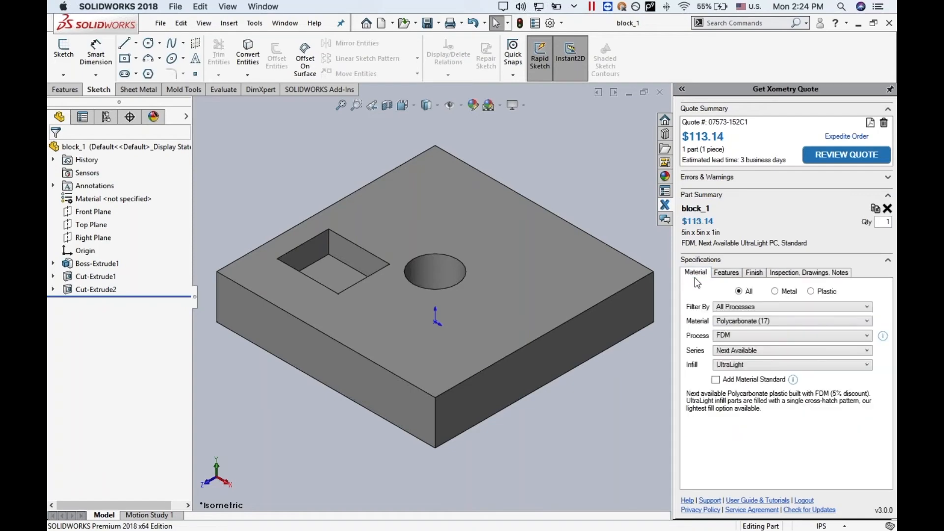
pyautogui.click(747, 321)
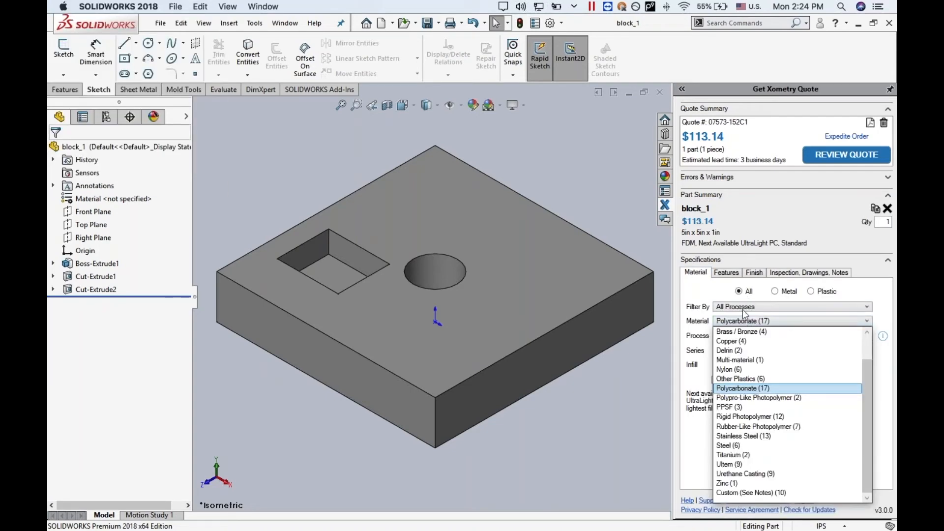
pyautogui.click(746, 307)
pyautogui.click(746, 307)
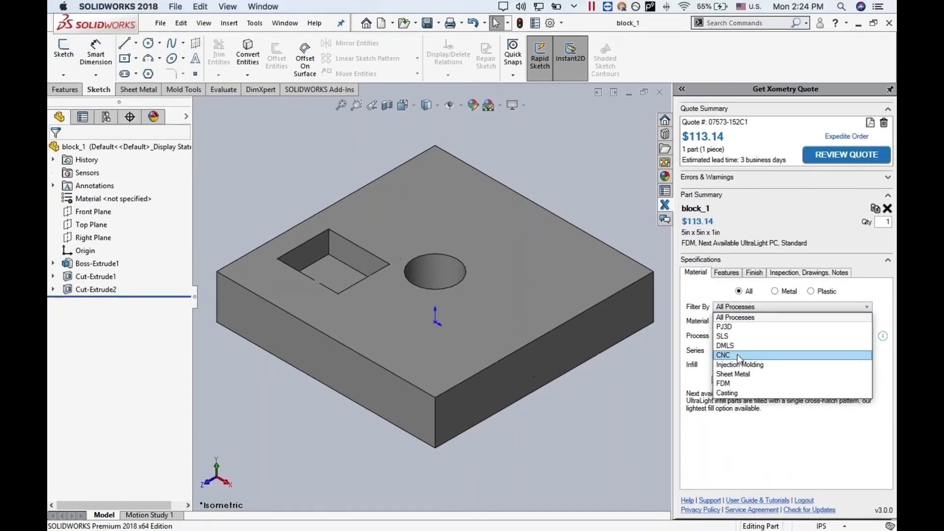
pyautogui.click(737, 354)
# - Set block_1's material to Aluminum, series 6061, and update the quote
pyautogui.click(740, 323)
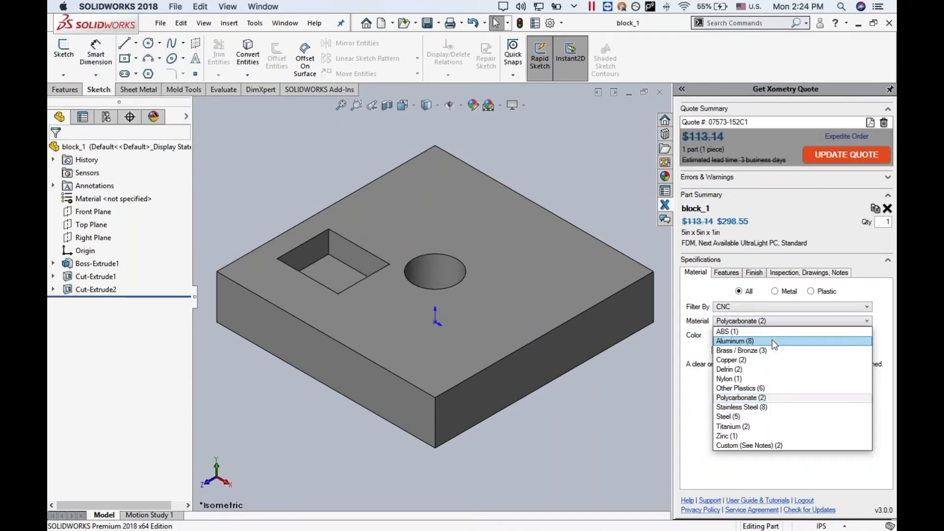
pyautogui.click(741, 341)
pyautogui.click(745, 337)
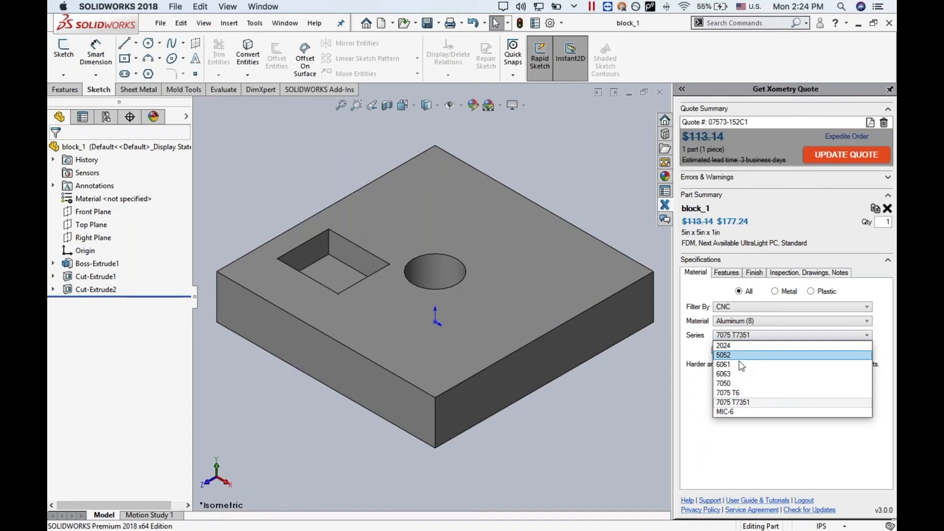
pyautogui.click(738, 362)
pyautogui.click(846, 156)
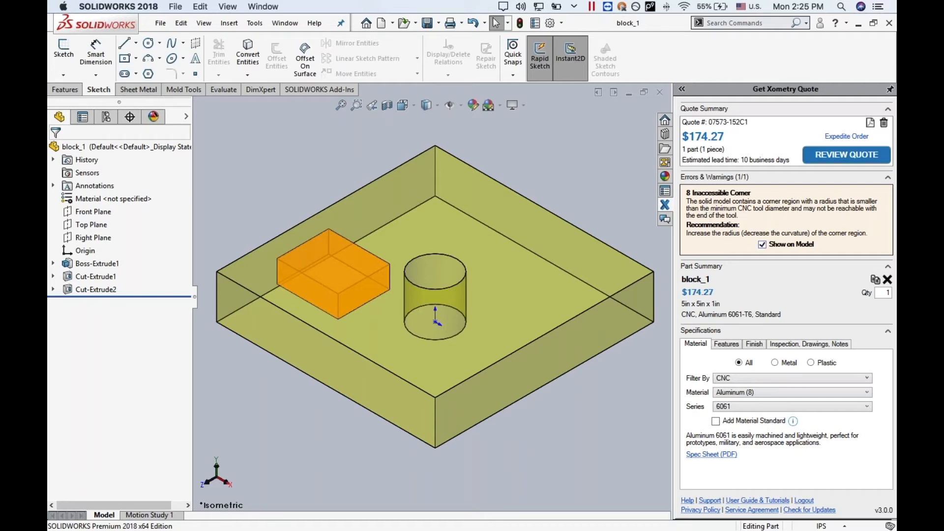
# - Turn off the corner warning display on the model and start a 0.100 in fillet on two of the pocket's vertical corner edges
pyautogui.click(763, 245)
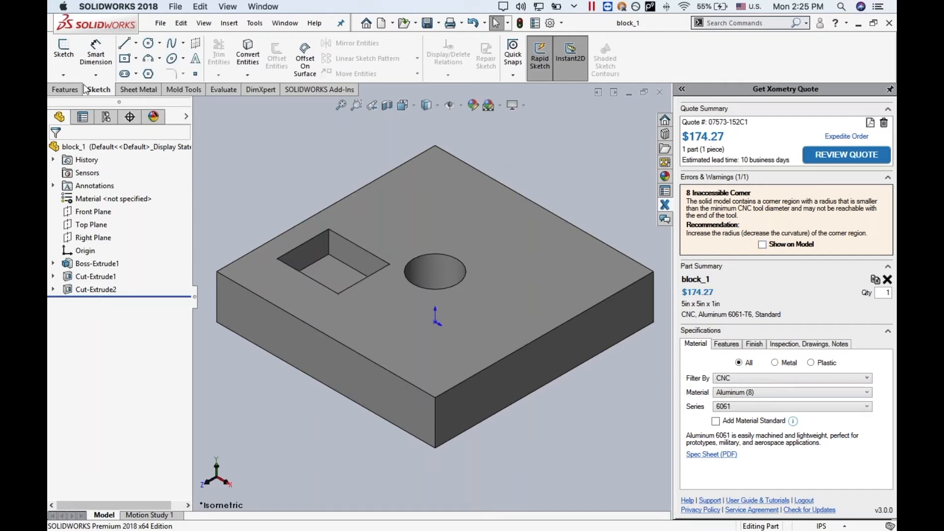
pyautogui.click(66, 89)
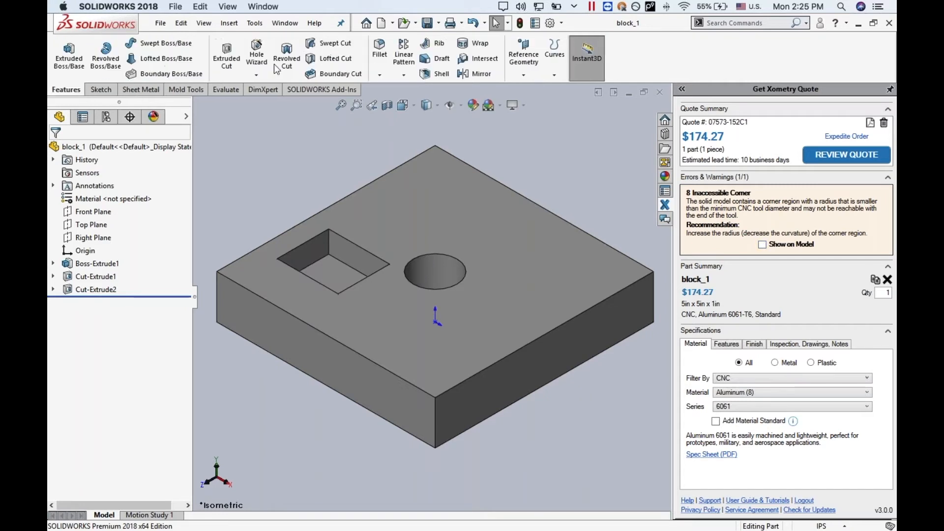
pyautogui.click(382, 49)
pyautogui.click(329, 241)
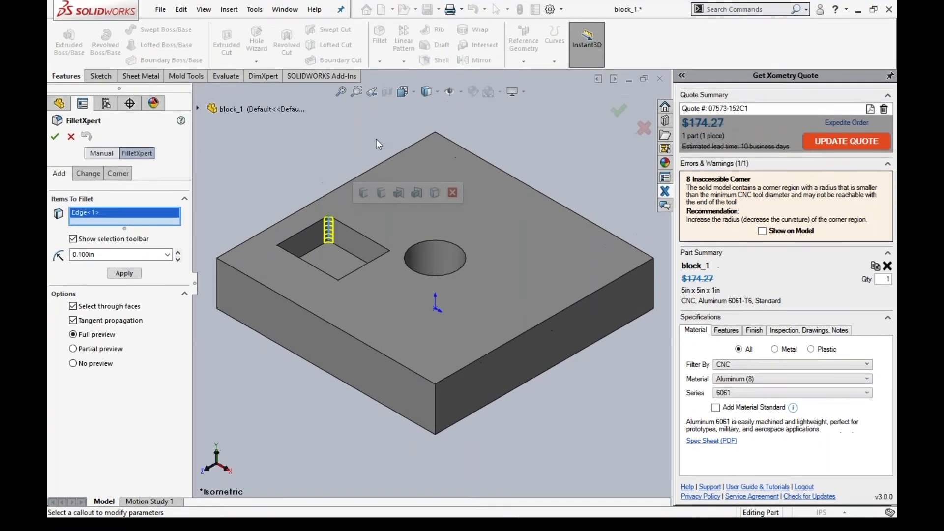
pyautogui.press('Left')
pyautogui.press('Left')
pyautogui.press('Left')
pyautogui.press('Left')
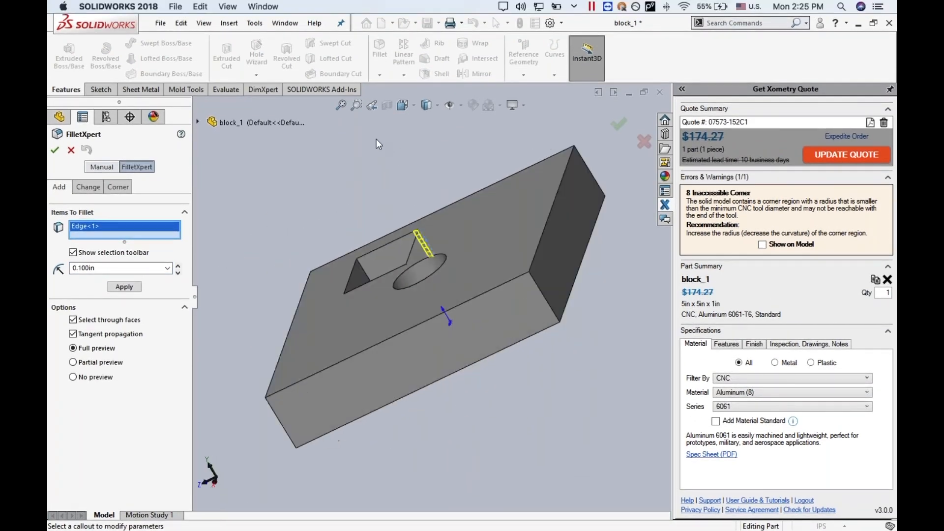
pyautogui.click(359, 263)
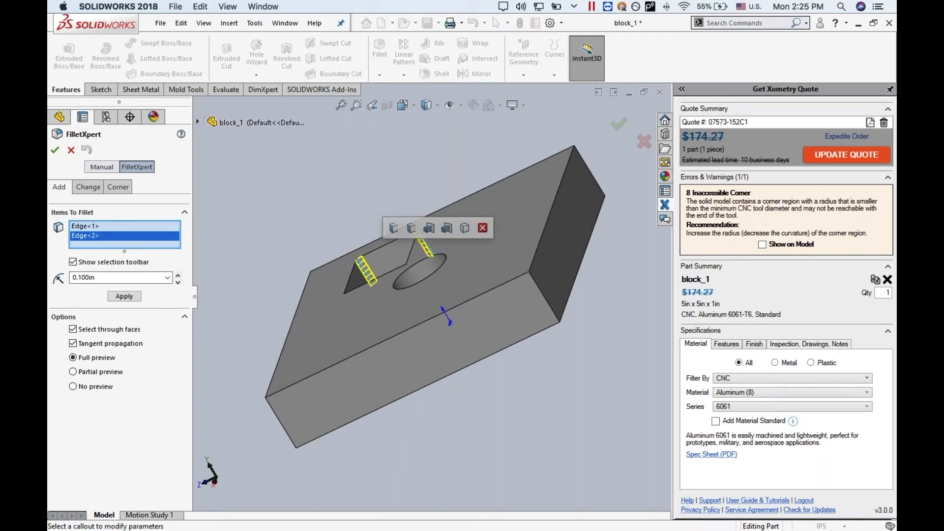
# - Add a third vertical corner edge of the pocket to the fillet selection
pyautogui.press('Left')
pyautogui.press('Left')
pyautogui.press('Down')
pyautogui.press('Down')
pyautogui.press('Down')
pyautogui.press('Left')
pyautogui.press('Left')
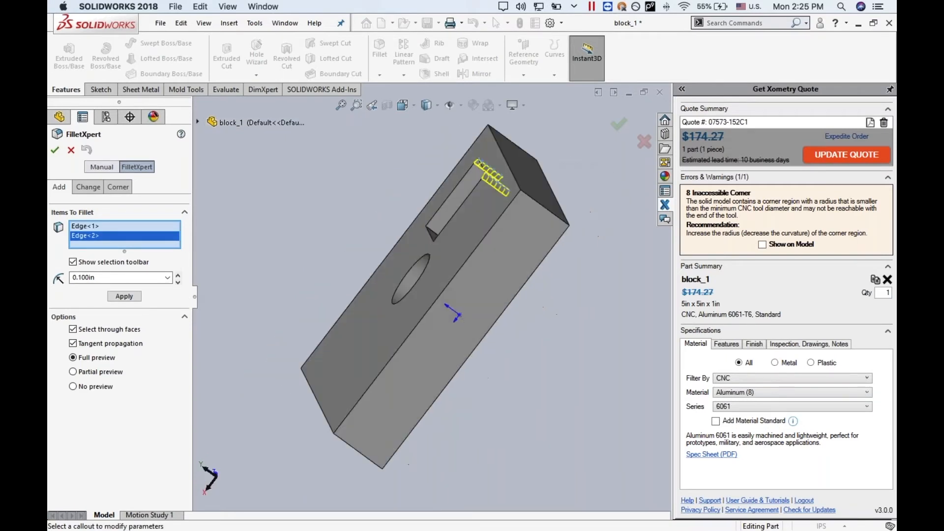
pyautogui.press('Down')
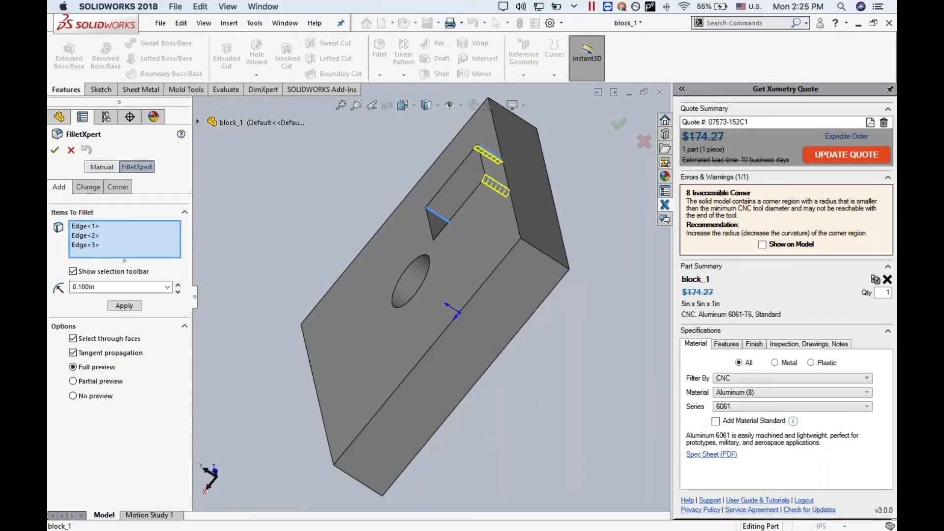
pyautogui.click(445, 215)
pyautogui.press('Down')
pyautogui.press('Down')
pyautogui.press('Down')
pyautogui.press('Down')
pyautogui.press('Down')
pyautogui.press('Down')
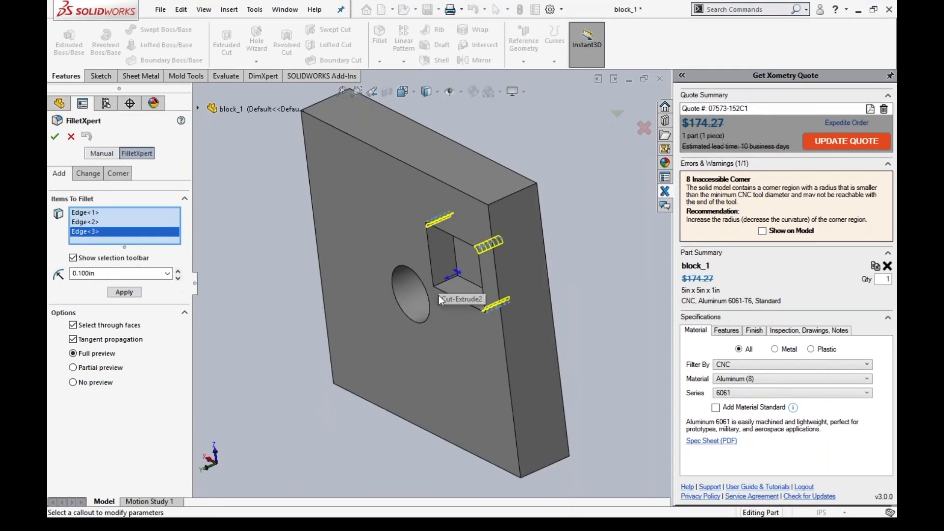
# - Complete the 0.100 in fillet with an inner face of the pocket added to the selection, and save the part
pyautogui.click(438, 295)
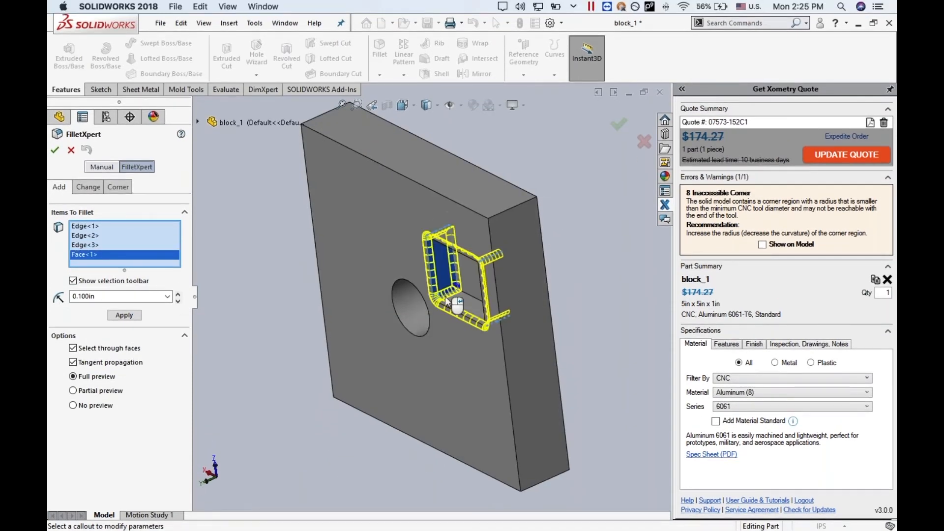
pyautogui.click(54, 150)
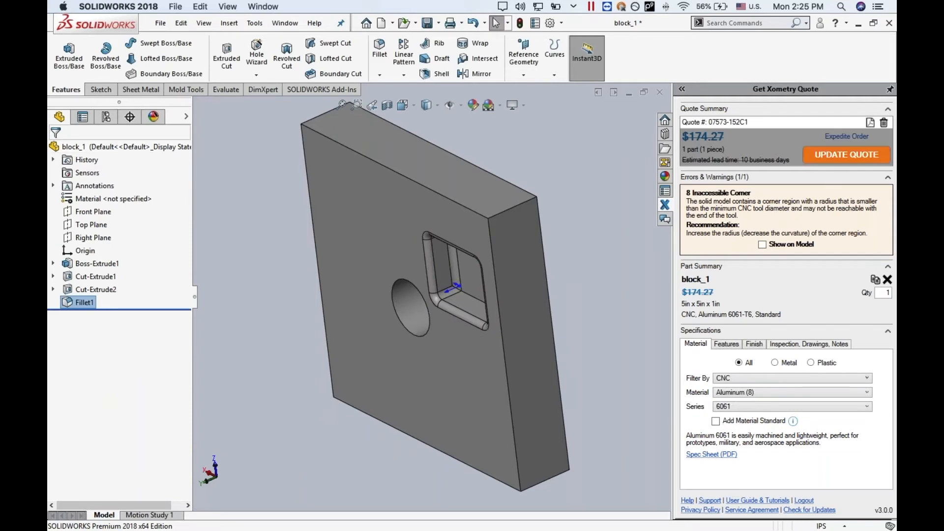
pyautogui.click(176, 7)
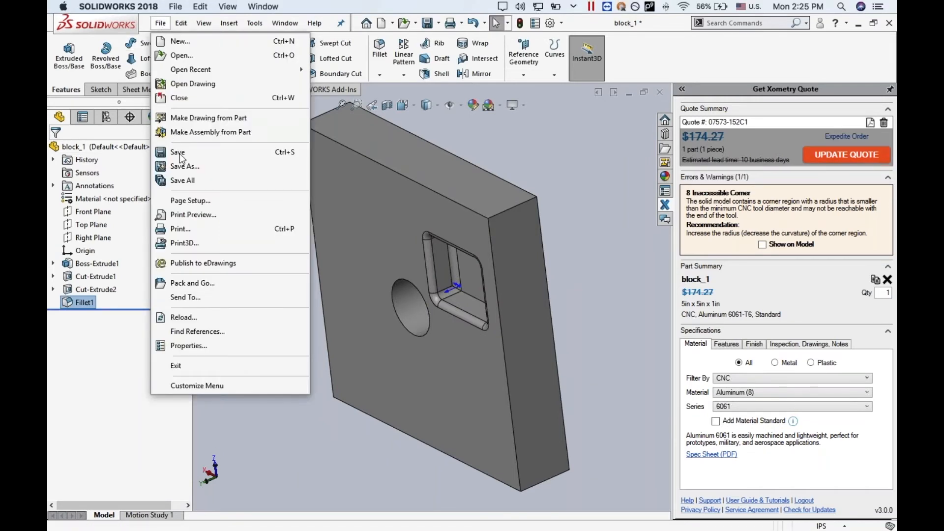
pyautogui.click(172, 150)
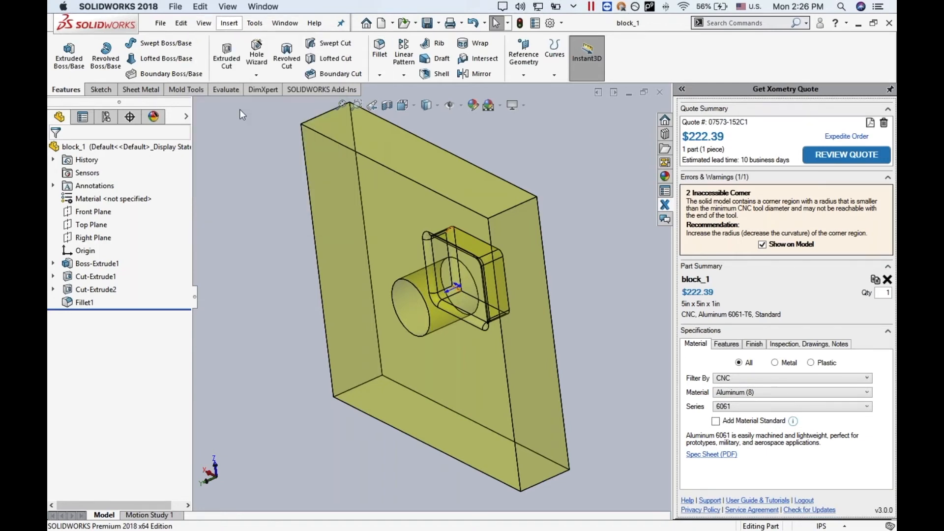
# - Rotate the model to examine the remaining inaccessible corners highlighted in the pocket
pyautogui.click(203, 23)
pyautogui.moveTo(234, 93)
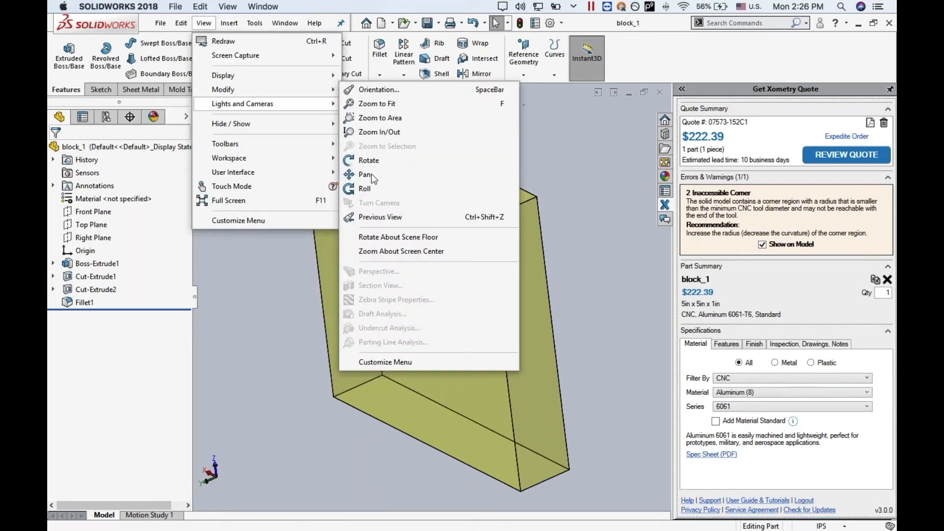
pyautogui.click(369, 160)
pyautogui.moveTo(467, 238)
pyautogui.mouseDown()
pyautogui.moveTo(464, 253)
pyautogui.moveTo(516, 216)
pyautogui.moveTo(556, 231)
pyautogui.mouseUp()
pyautogui.press('Escape')
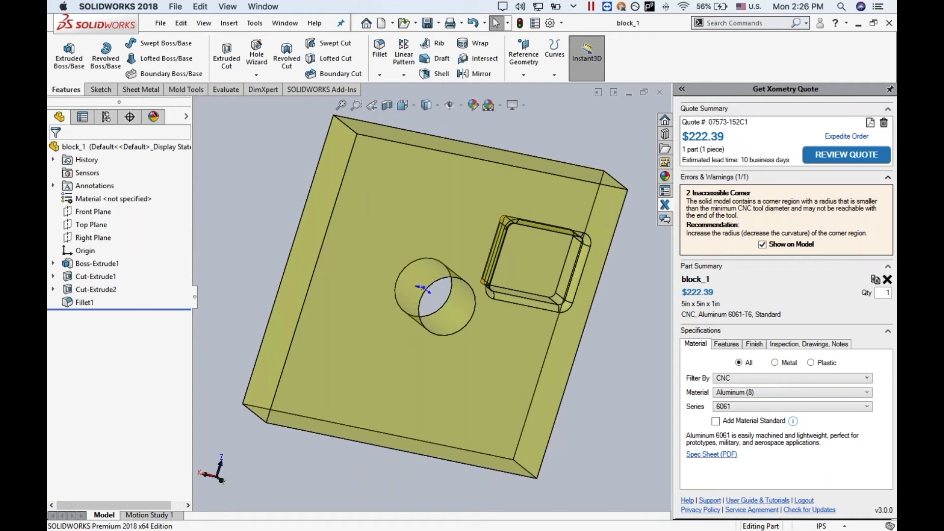
# - Turn off the inaccessible corner display on the model and view block_1's feature specifications in the quote
pyautogui.click(762, 245)
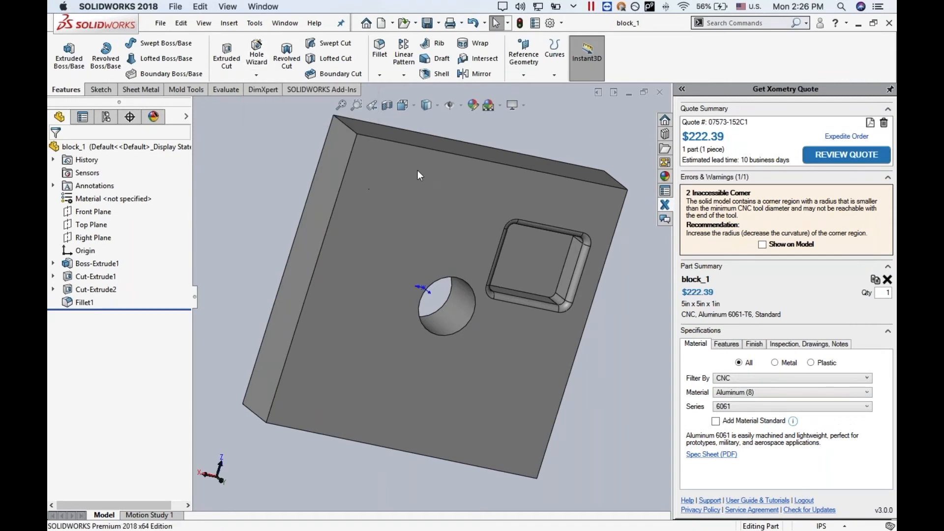
pyautogui.click(732, 343)
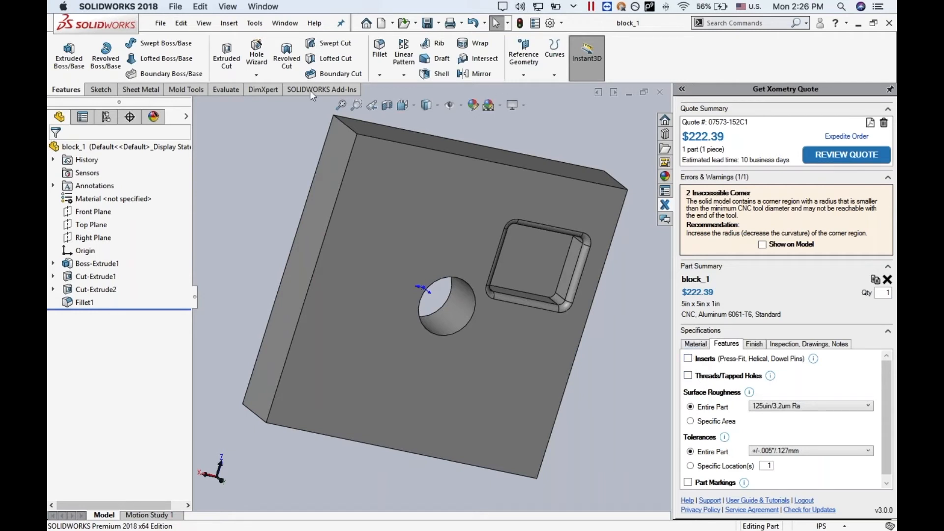
# - Switch to the full-screen slide presentation and advance to the slide on Xometry's manufacturing capabilities
pyautogui.press('super+Tab')
pyautogui.press('super+Tab')
pyautogui.press('super+Tab')
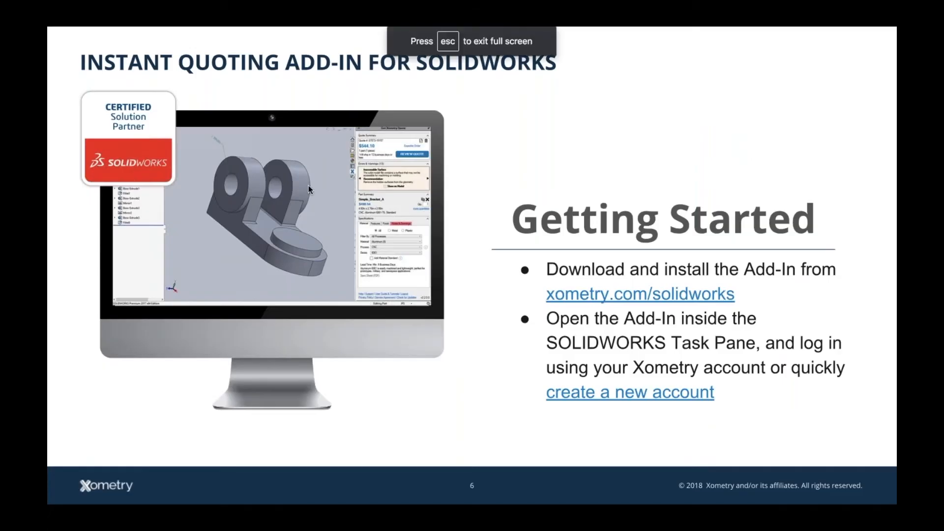
pyautogui.press('Right')
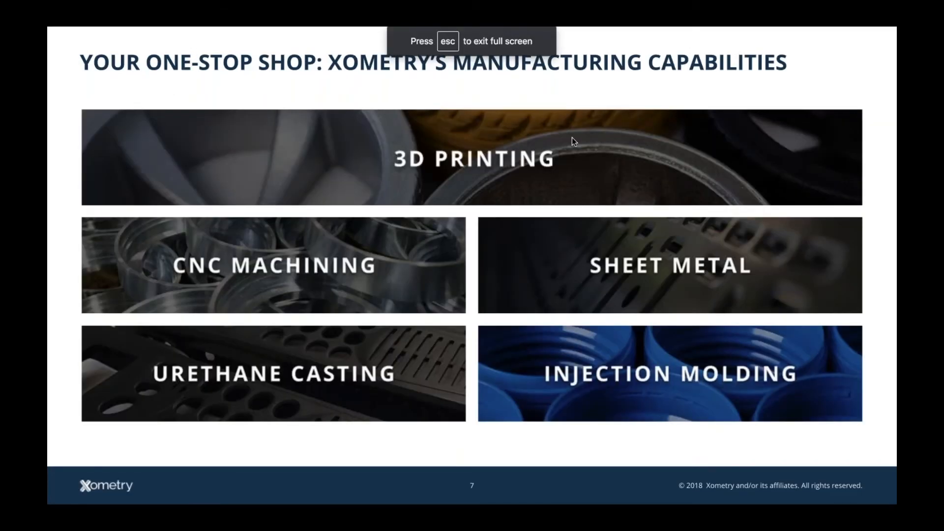